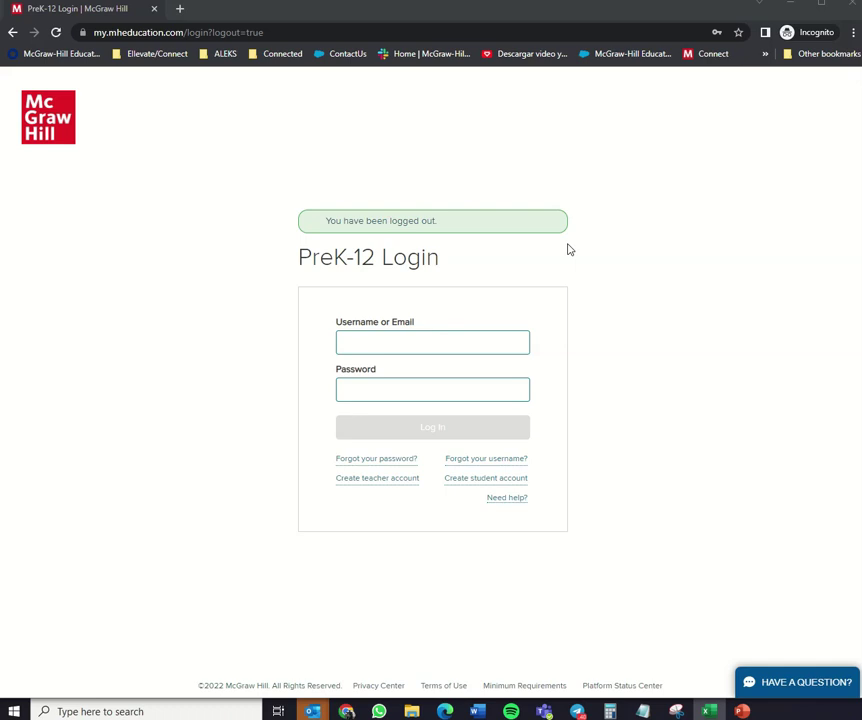
Sign in to McGraw Hill PreK-12 Login with a saved teacher account from Chrome autofill
{"action": "left_click", "coordinate": [446, 338]}
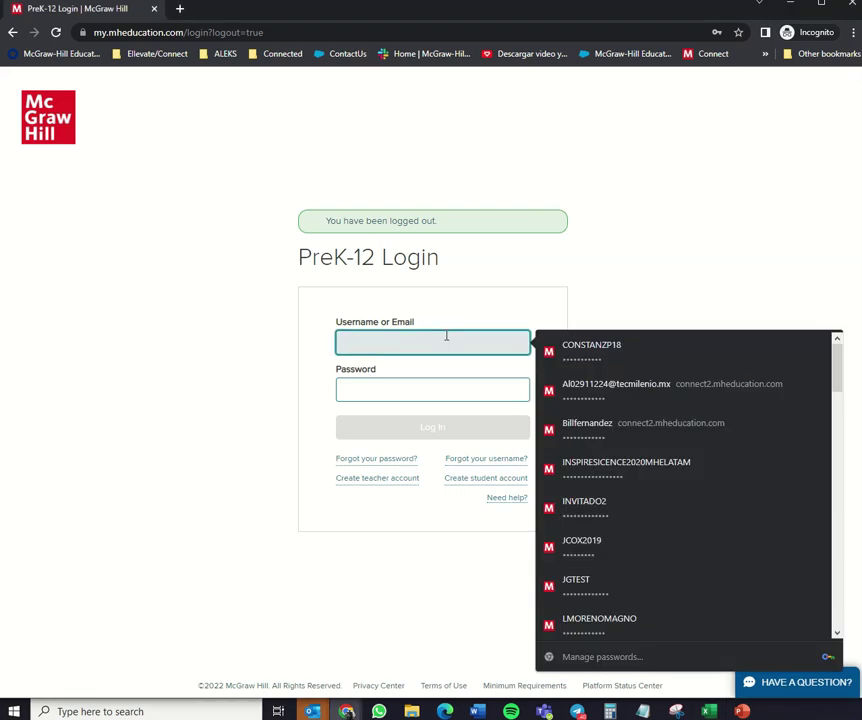
{"action": "left_click", "coordinate": [583, 180]}
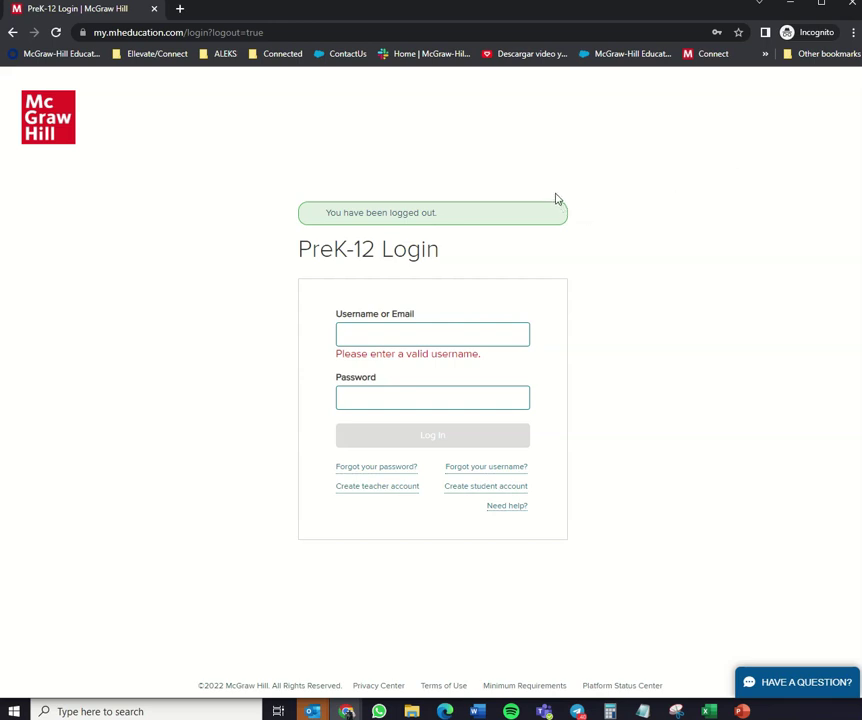
{"action": "left_click", "coordinate": [493, 329]}
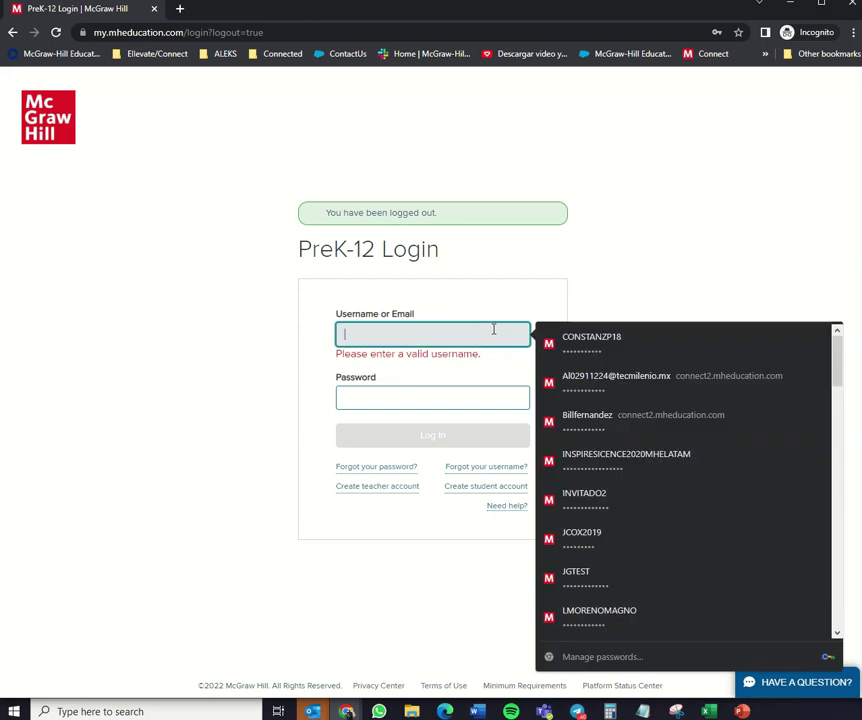
{"action": "type", "text": "lm"}
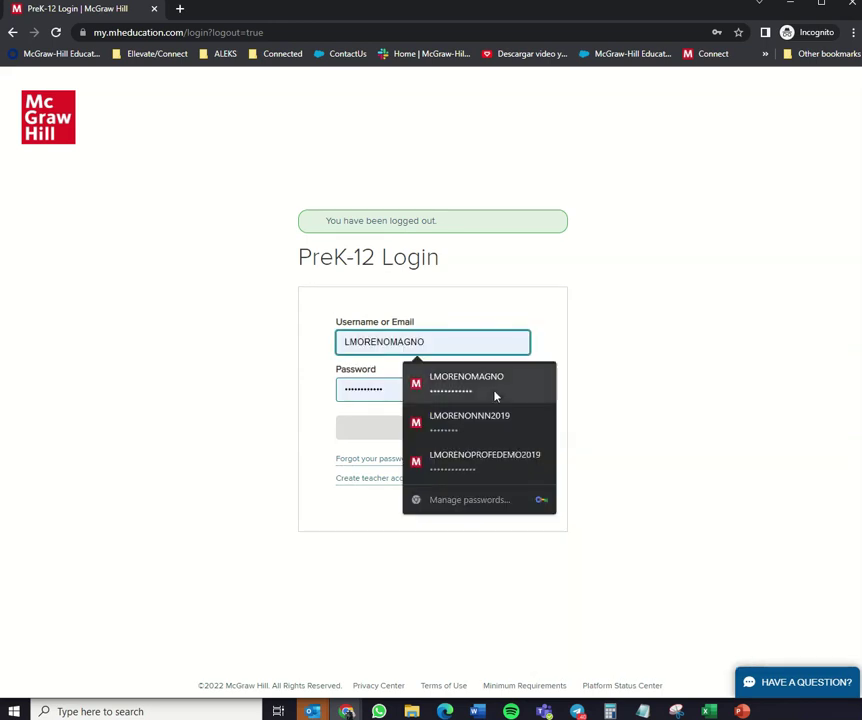
{"action": "left_click", "coordinate": [493, 418]}
{"action": "left_click", "coordinate": [445, 430]}
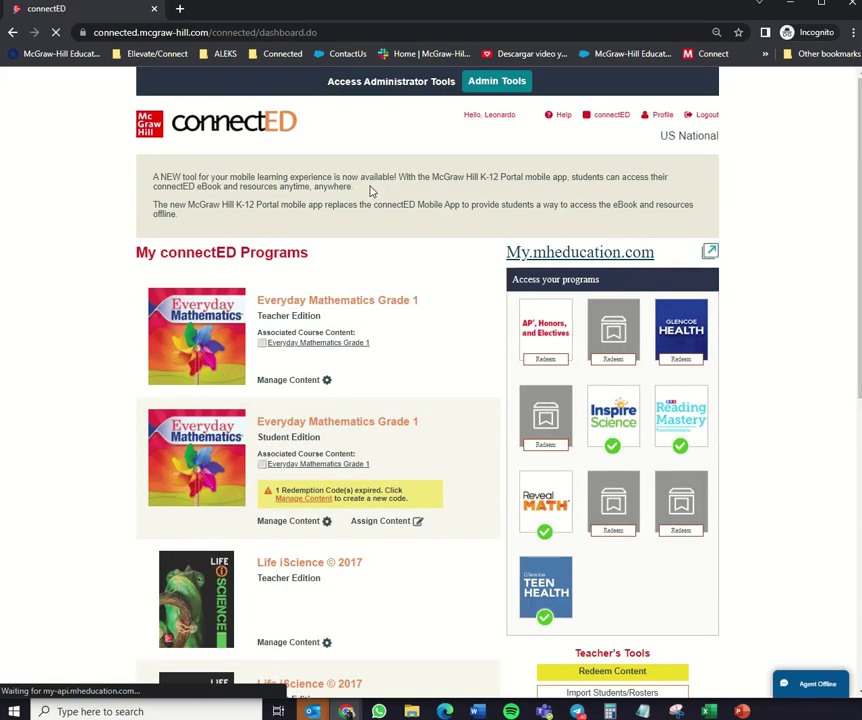
Look over the connectED dashboard, then go to Admin Tools' Manage Users page
{"action": "scroll", "coordinate": [125, 234], "scroll_direction": "down", "scroll_amount": 3}
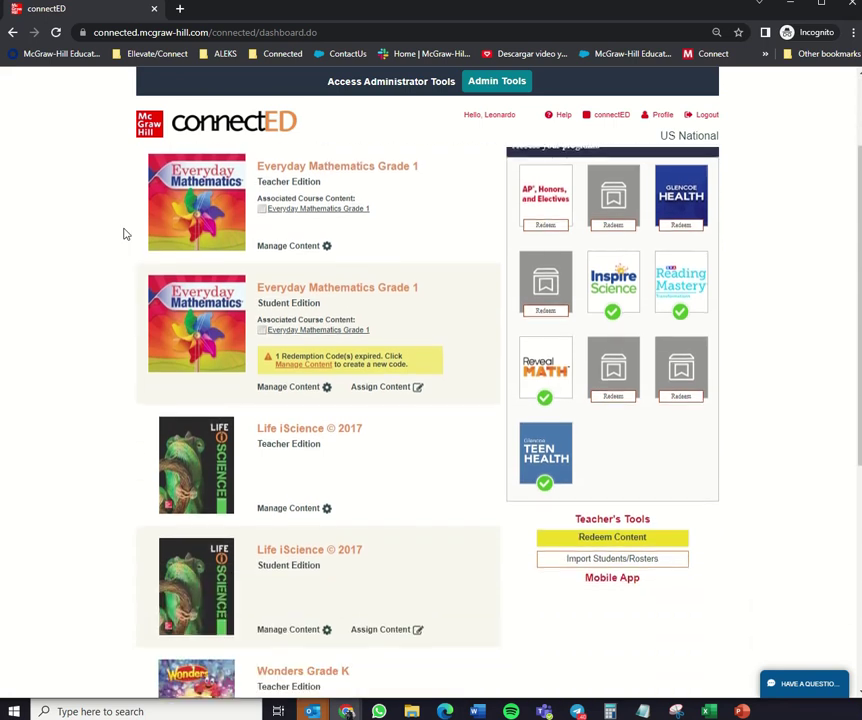
{"action": "scroll", "coordinate": [458, 289], "scroll_direction": "up", "scroll_amount": 3}
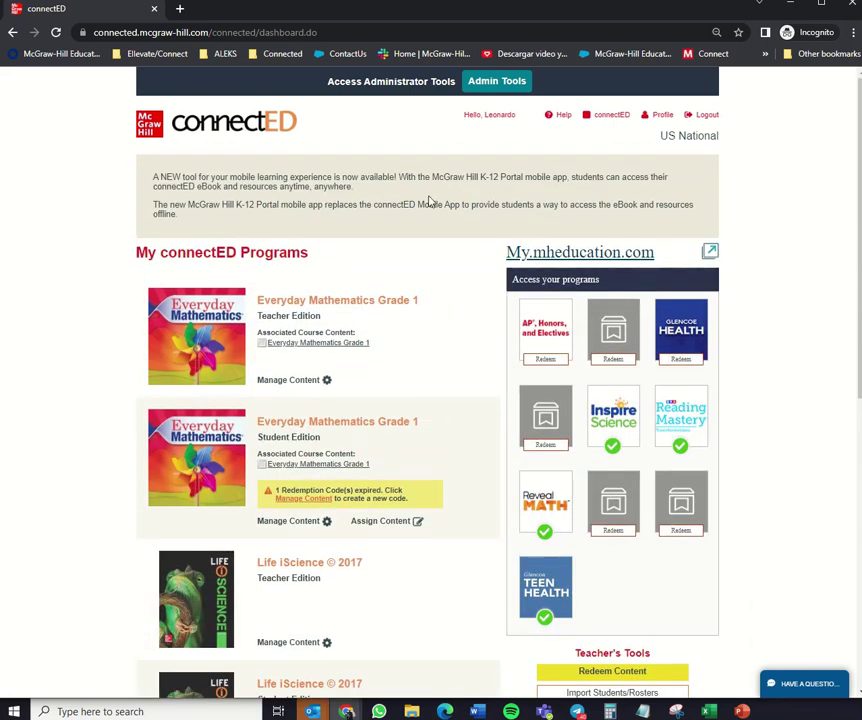
{"action": "scroll", "coordinate": [430, 202], "scroll_direction": "down", "scroll_amount": 3}
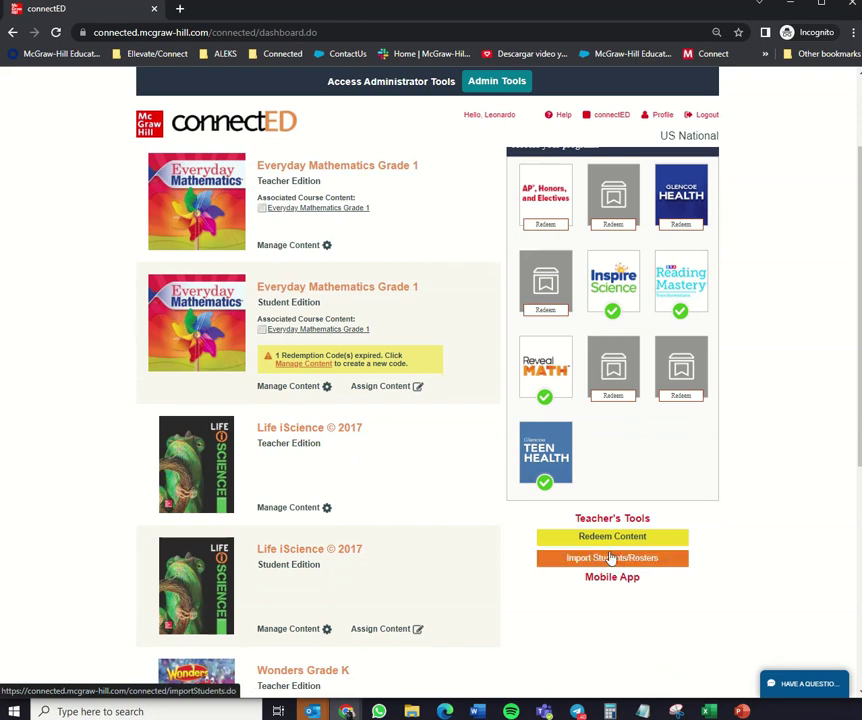
{"action": "scroll", "coordinate": [500, 300], "scroll_direction": "up", "scroll_amount": 3}
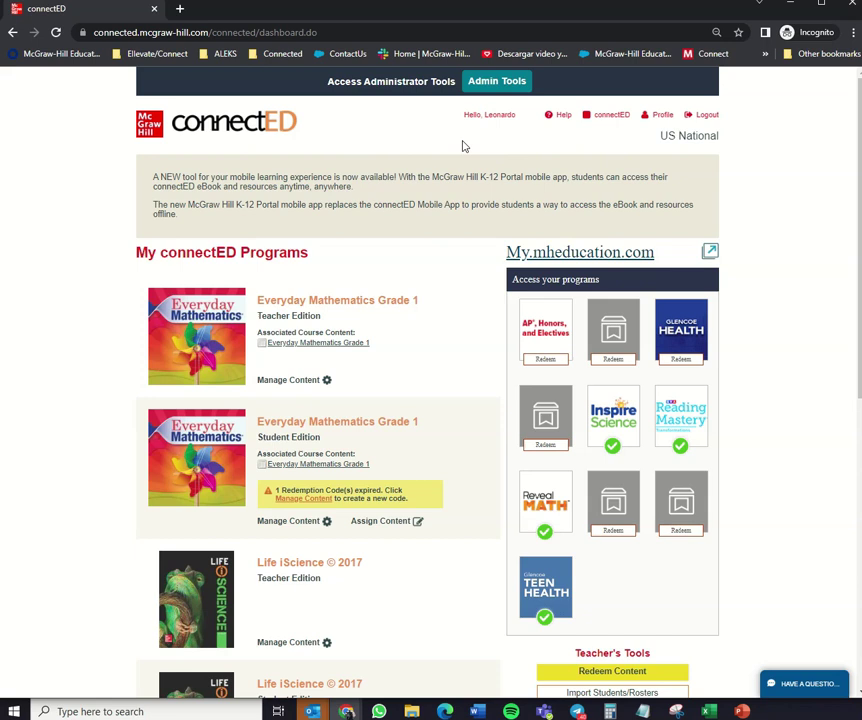
{"action": "left_click", "coordinate": [483, 84]}
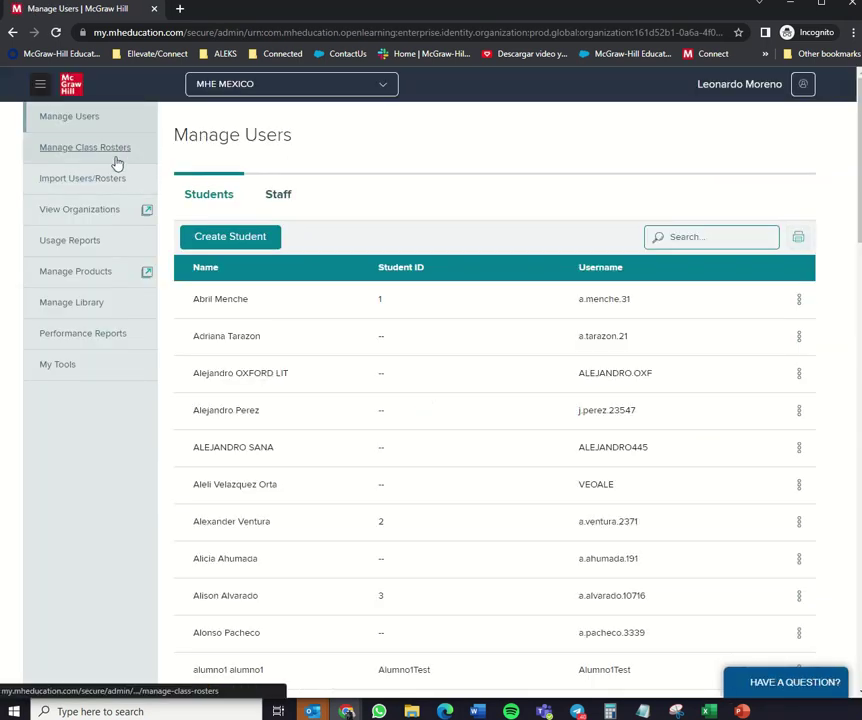
From Import Users/Rosters, download the blank XLSX template and open the downloaded file
{"action": "left_click", "coordinate": [99, 182]}
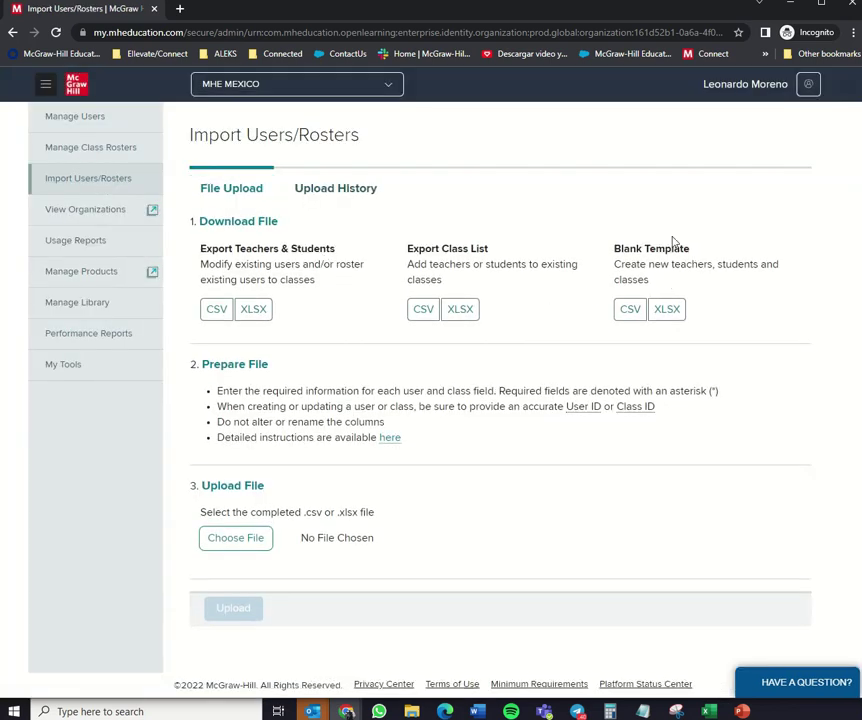
{"action": "left_click", "coordinate": [671, 314]}
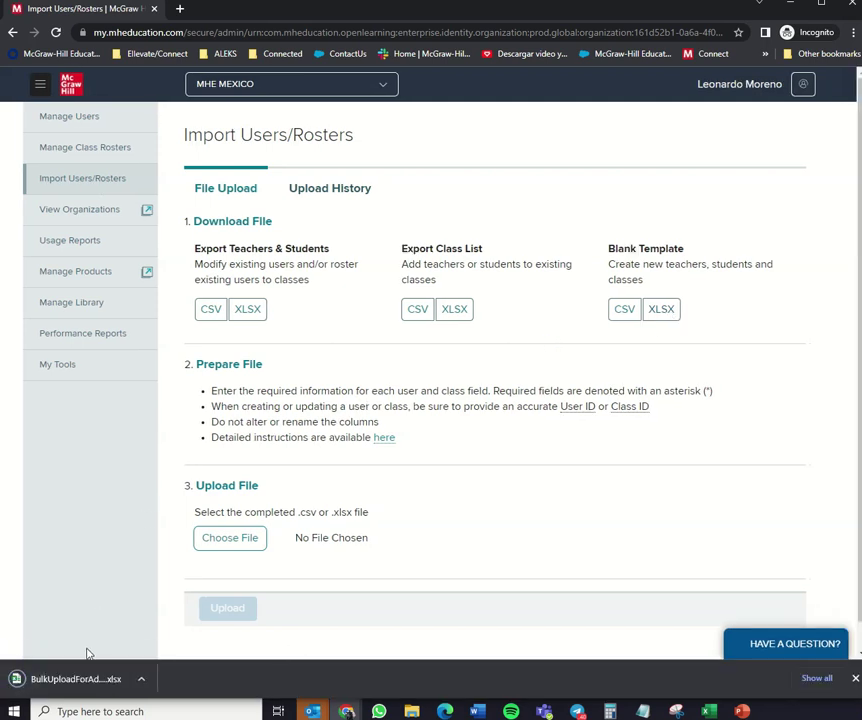
{"action": "left_click", "coordinate": [75, 679]}
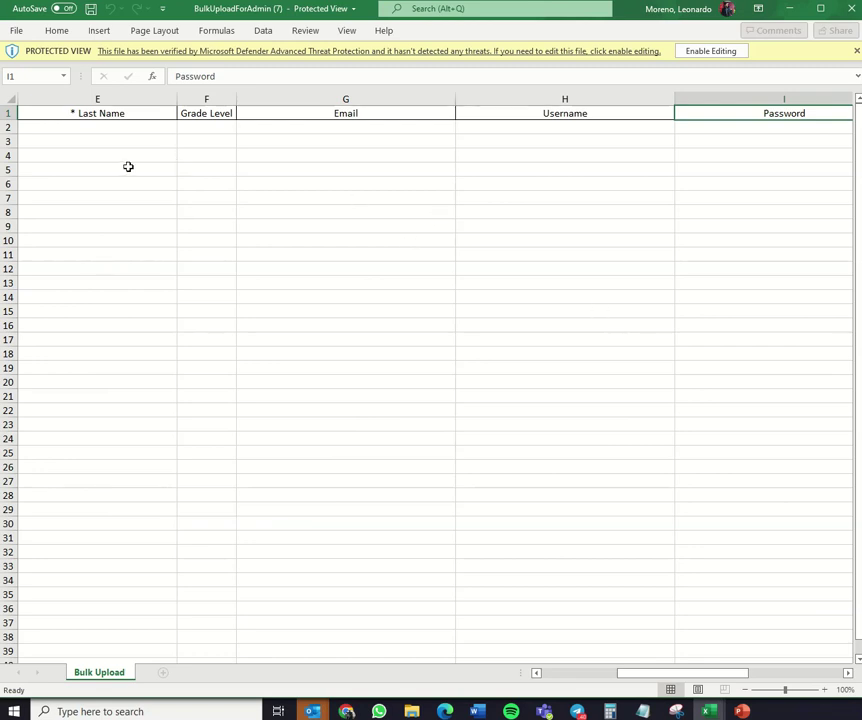
Enable editing on the BulkUploadForAdmin template and AutoFit every column to its header
{"action": "left_click", "coordinate": [15, 101]}
{"action": "left_click", "coordinate": [690, 51]}
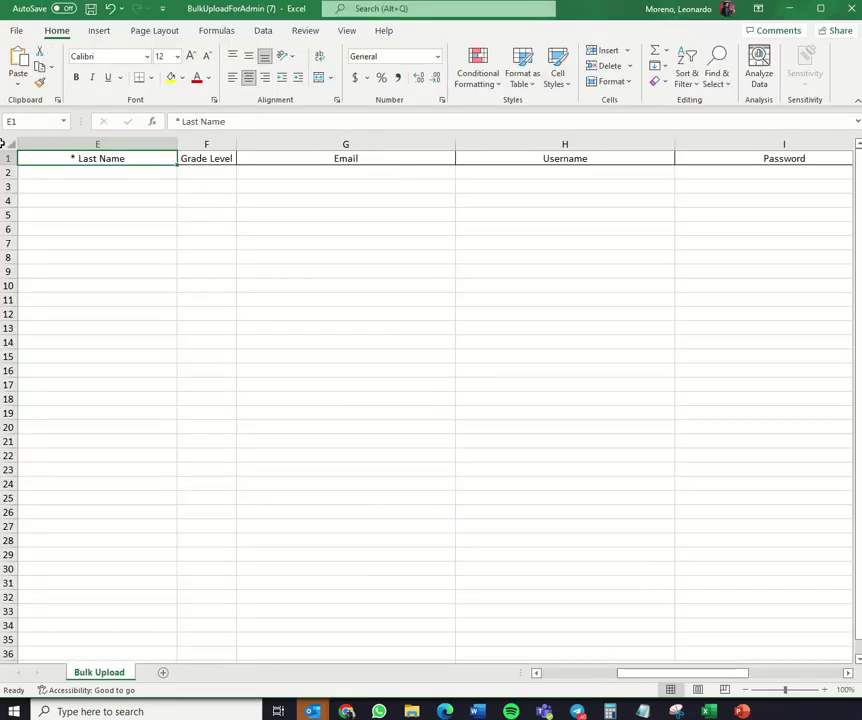
{"action": "left_click", "coordinate": [8, 145]}
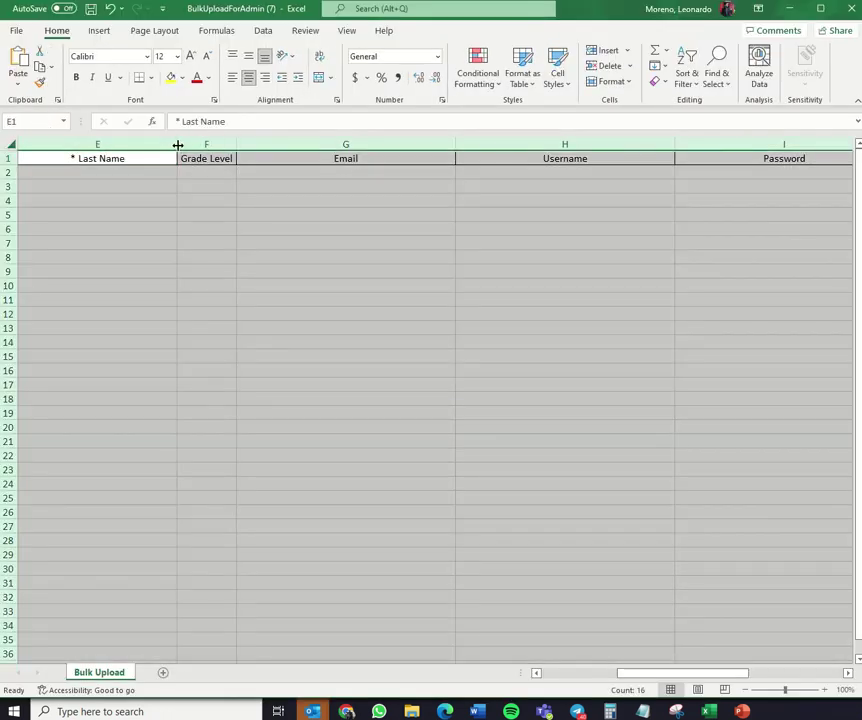
{"action": "double_click", "coordinate": [177, 145]}
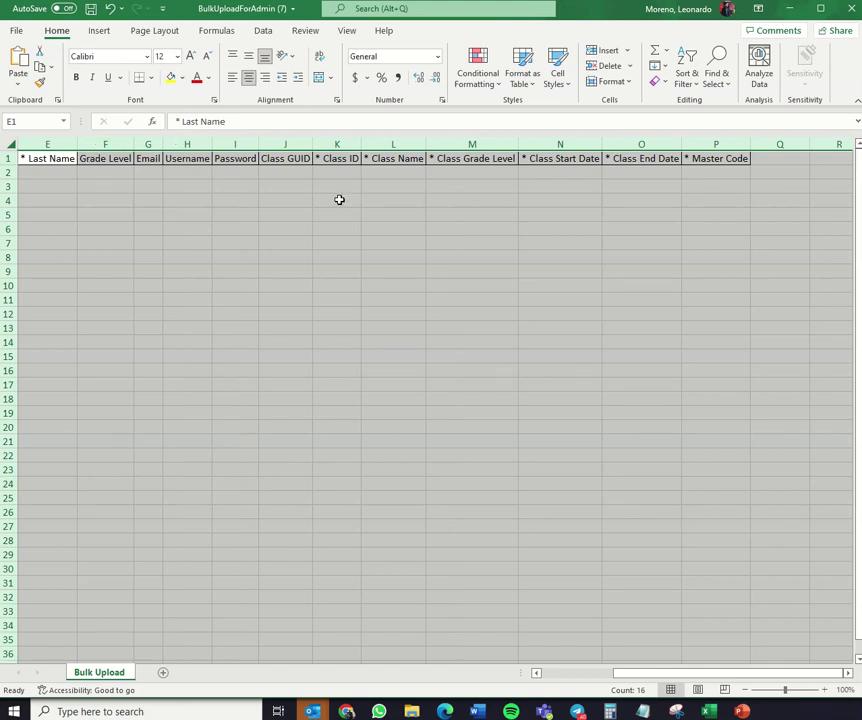
{"action": "left_click", "coordinate": [121, 200]}
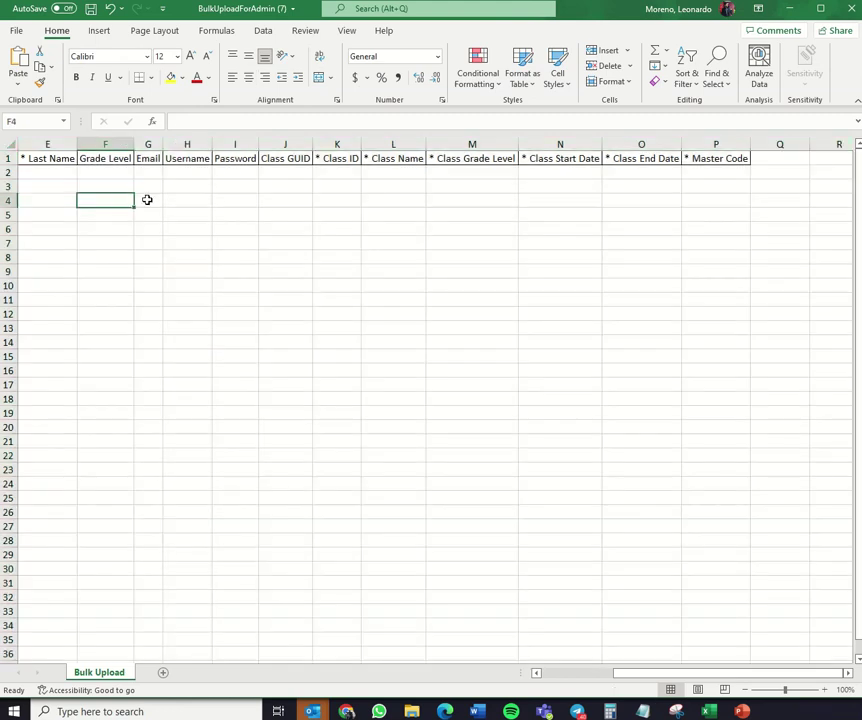
{"action": "key", "text": "Home"}
{"action": "left_click", "coordinate": [235, 187]}
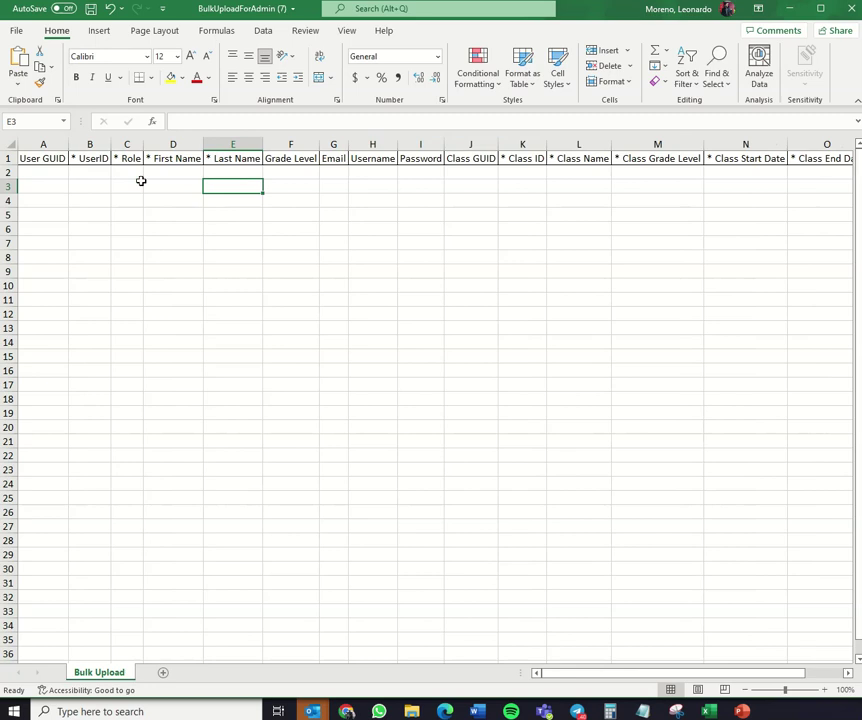
{"action": "left_click", "coordinate": [98, 177]}
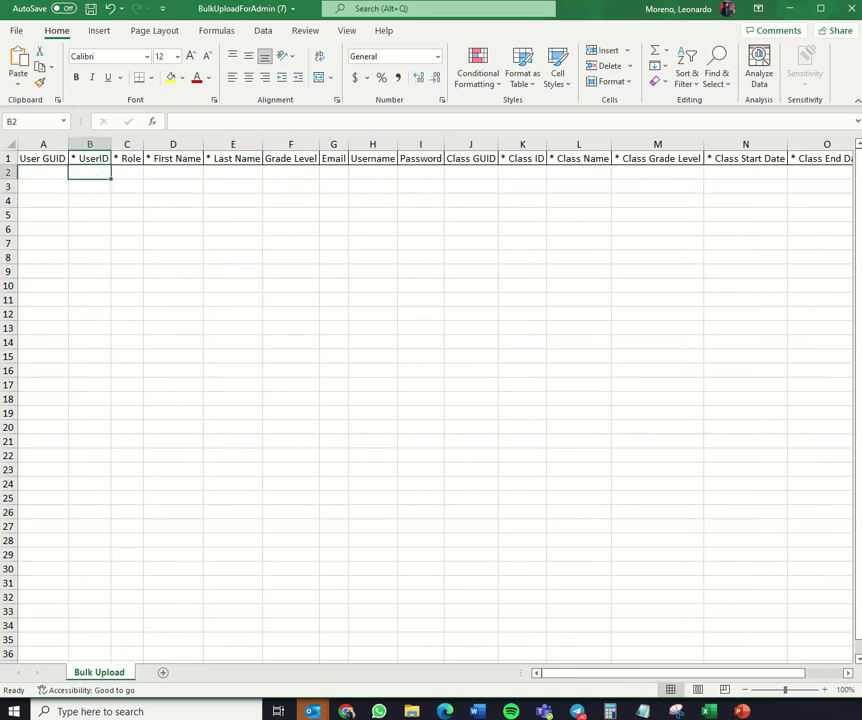
{"action": "left_click", "coordinate": [708, 711]}
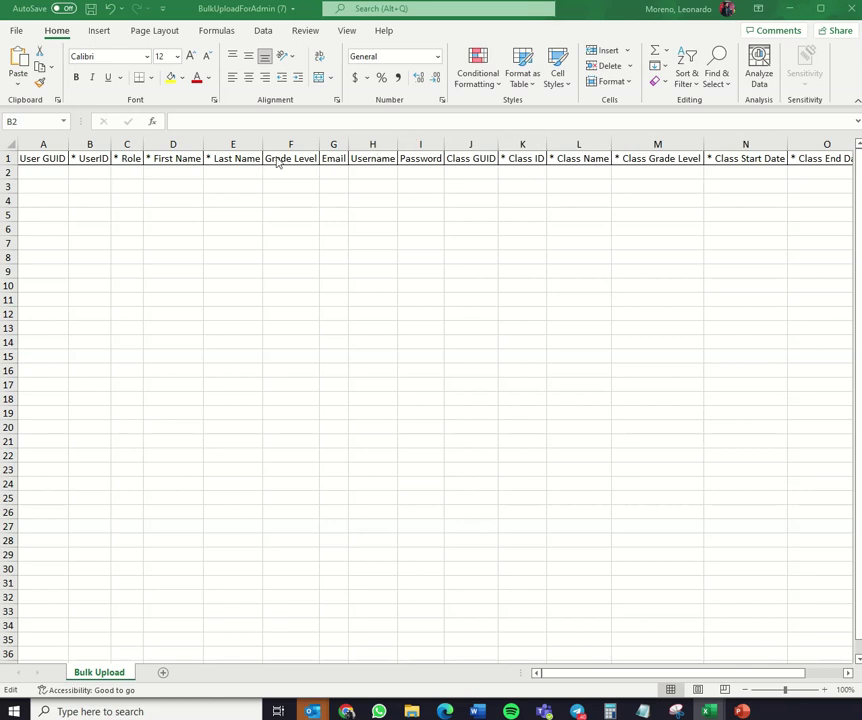
Enter the student's user ID in cell B2 and refit the columns to their contents
{"action": "double_click", "coordinate": [83, 170]}
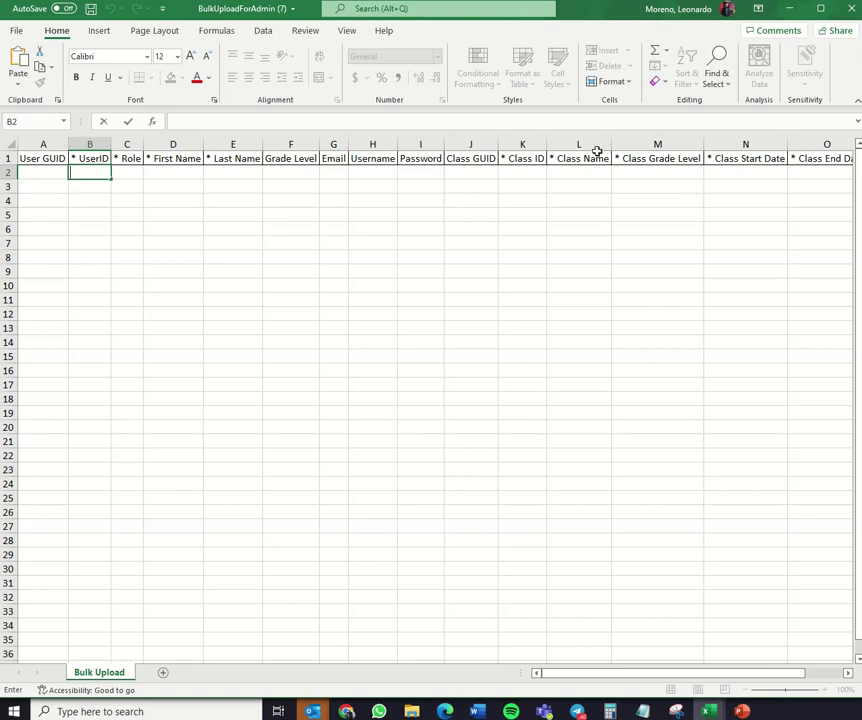
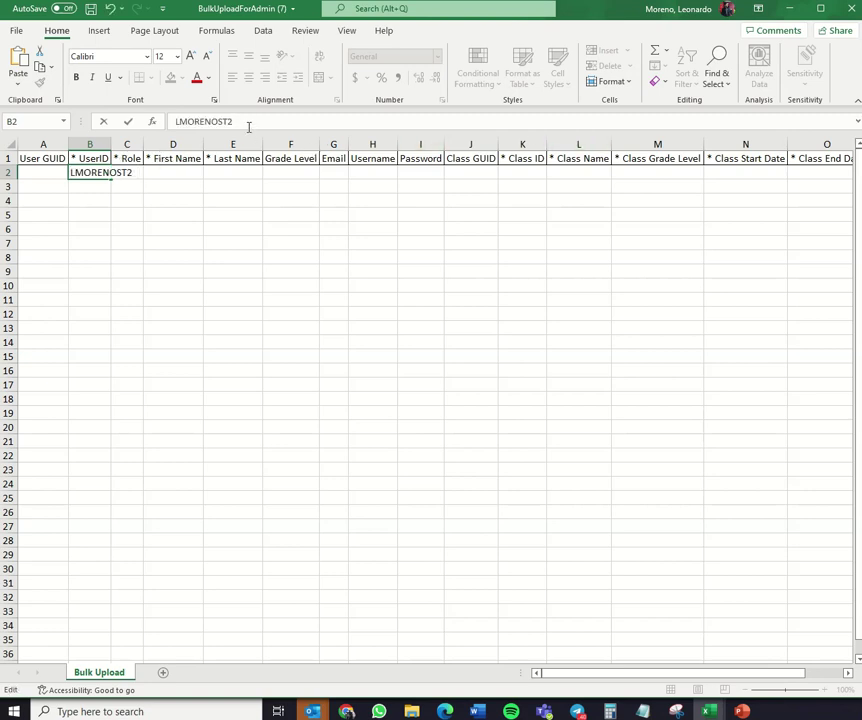
{"action": "key", "text": "Return"}
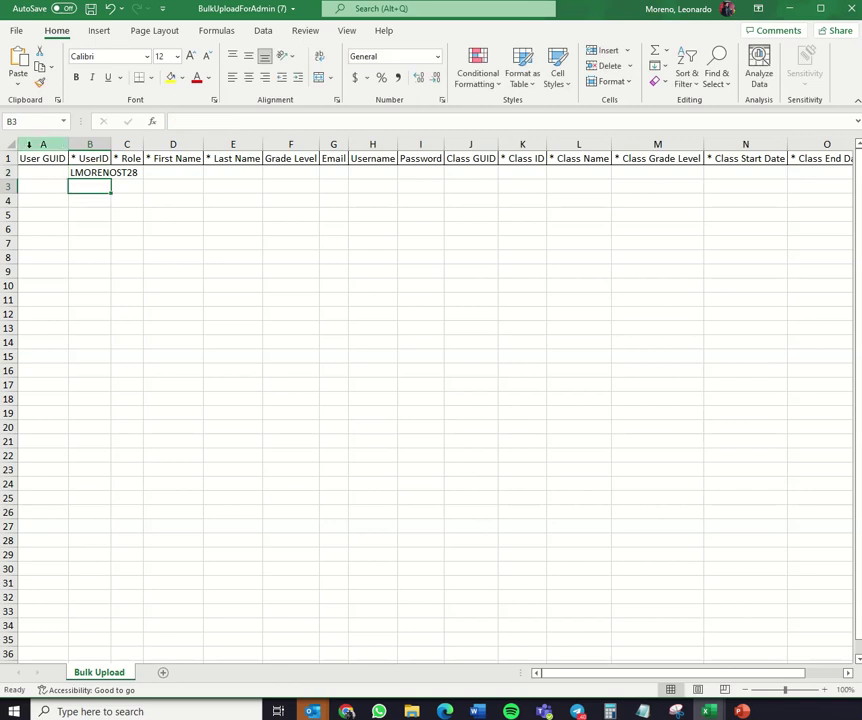
{"action": "left_click", "coordinate": [10, 145]}
{"action": "double_click", "coordinate": [110, 145]}
{"action": "left_click", "coordinate": [110, 145]}
Enter the role 'Student' in cell C2
{"action": "left_click", "coordinate": [155, 174]}
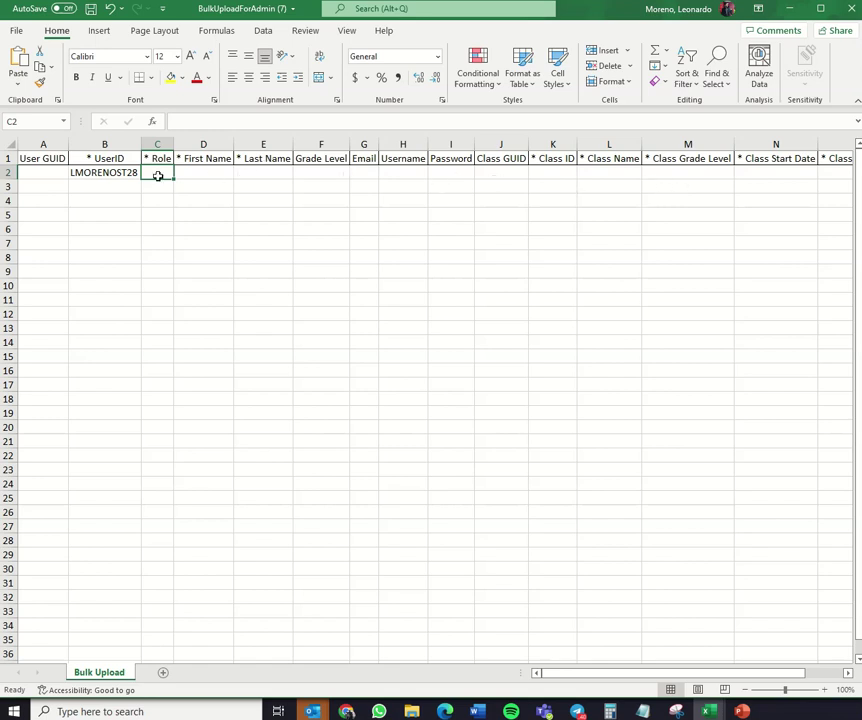
{"action": "type", "text": "Student"}
{"action": "key", "text": "Return"}
{"action": "key", "text": "Up"}
{"action": "key", "text": "Right"}
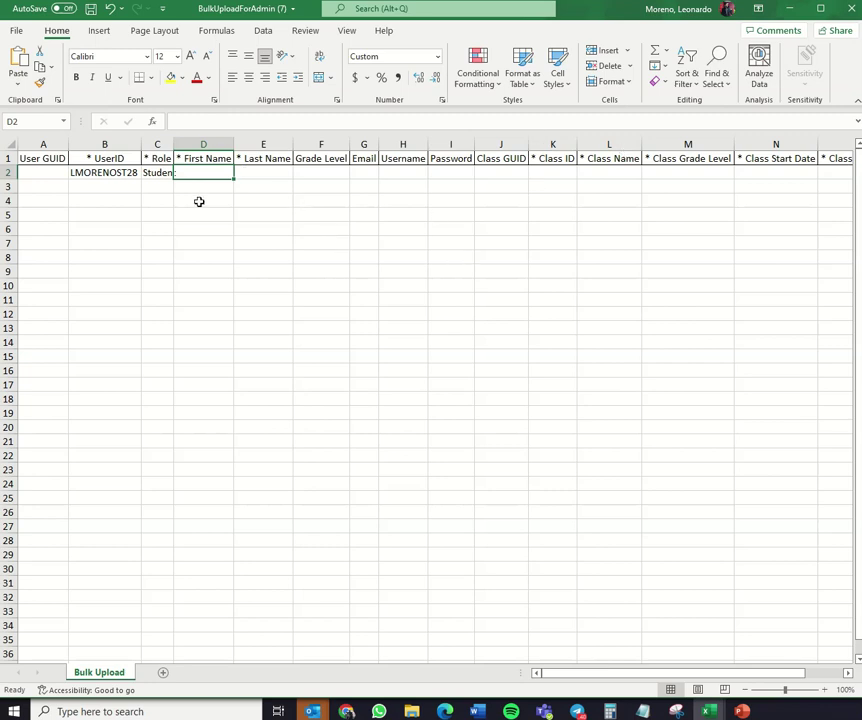
{"action": "left_click", "coordinate": [170, 185]}
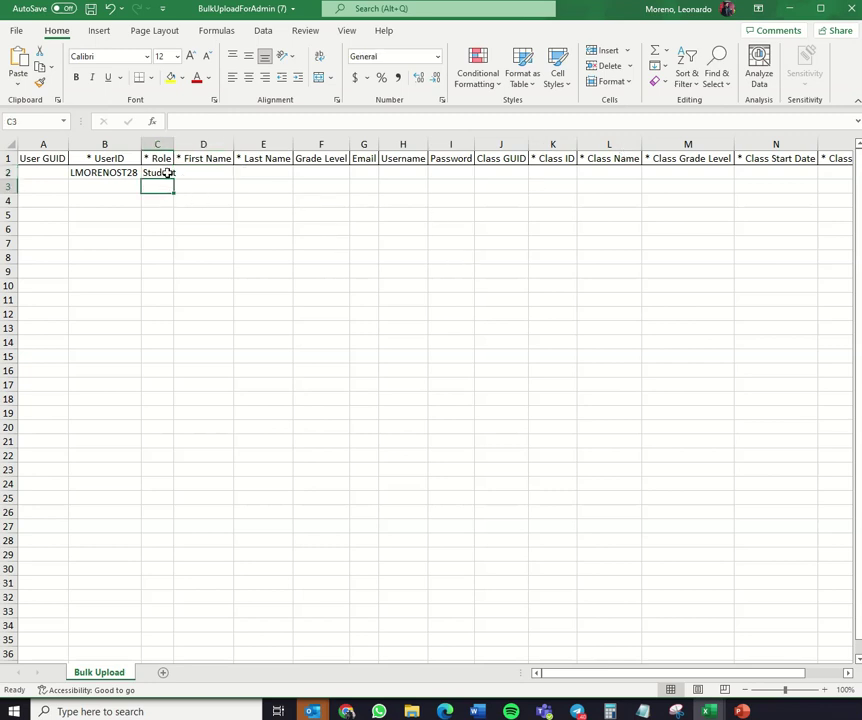
{"action": "left_click", "coordinate": [170, 173]}
{"action": "left_click", "coordinate": [7, 146]}
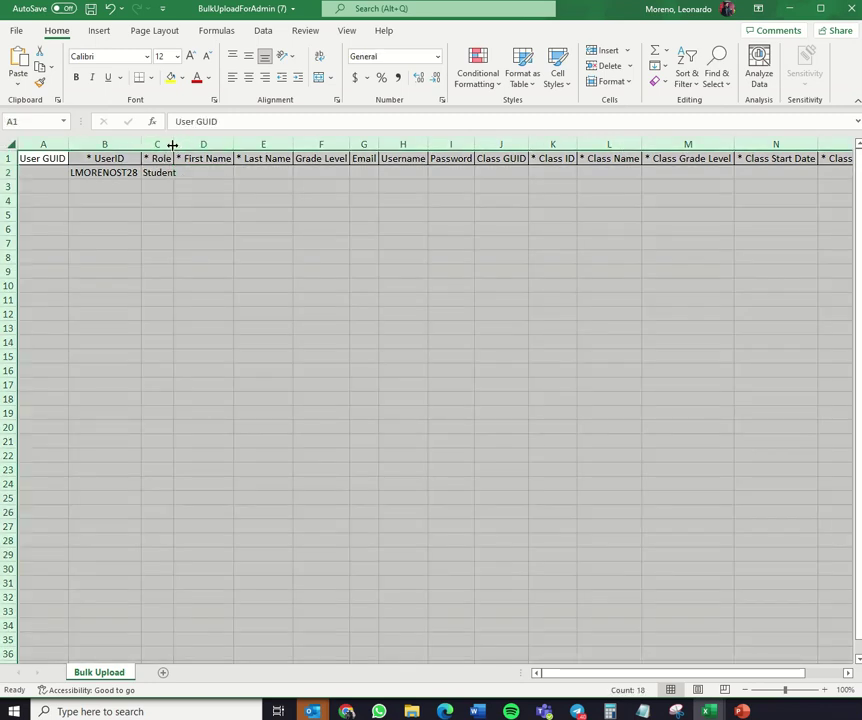
Autofit column C, then enter the student's first name in D2 and last name in E2
{"action": "double_click", "coordinate": [173, 144]}
{"action": "left_click", "coordinate": [215, 179]}
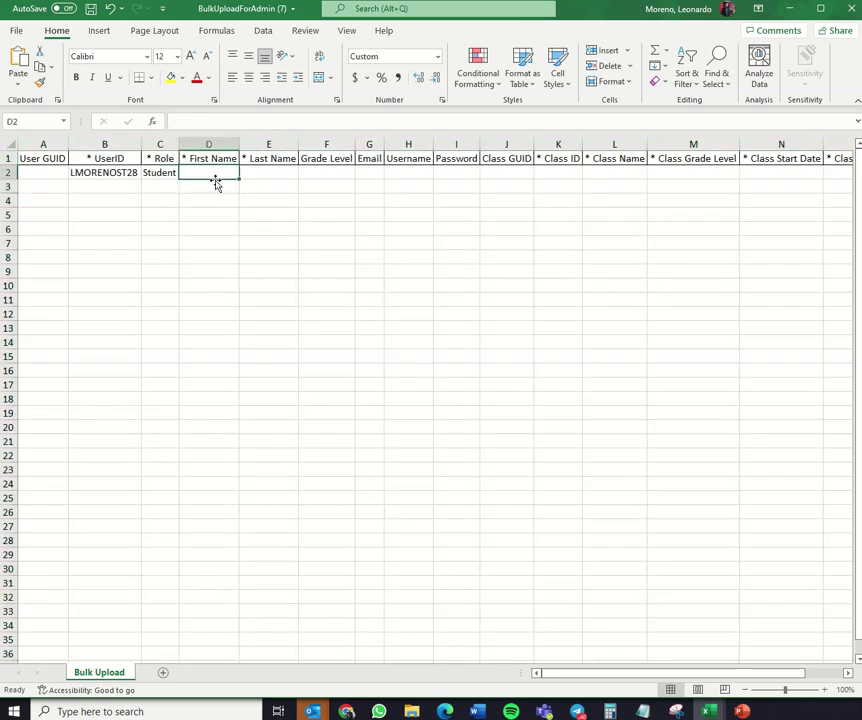
{"action": "type", "text": "Leonardo"}
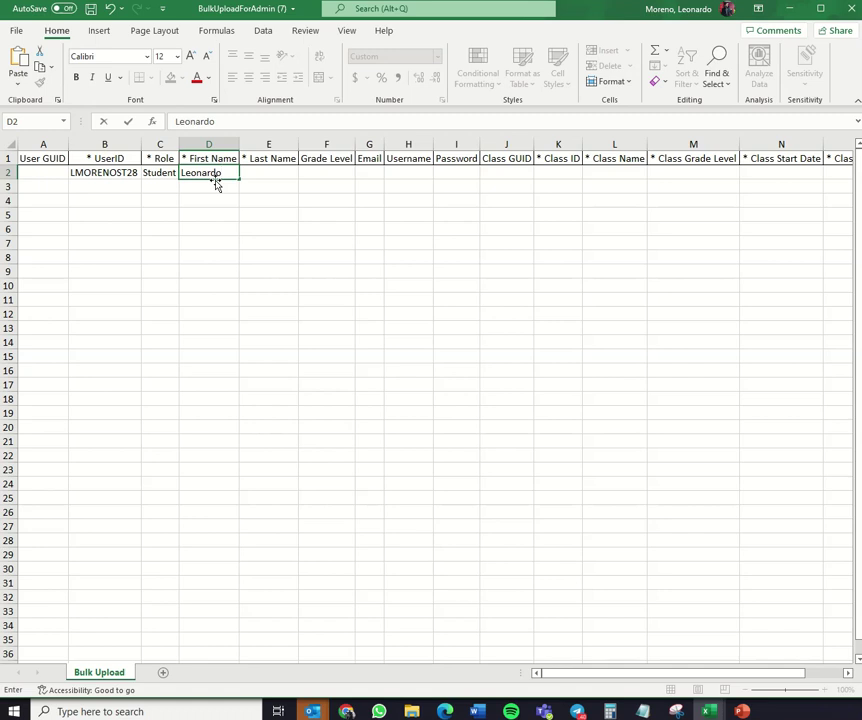
{"action": "key", "text": "Tab"}
{"action": "type", "text": "M"}
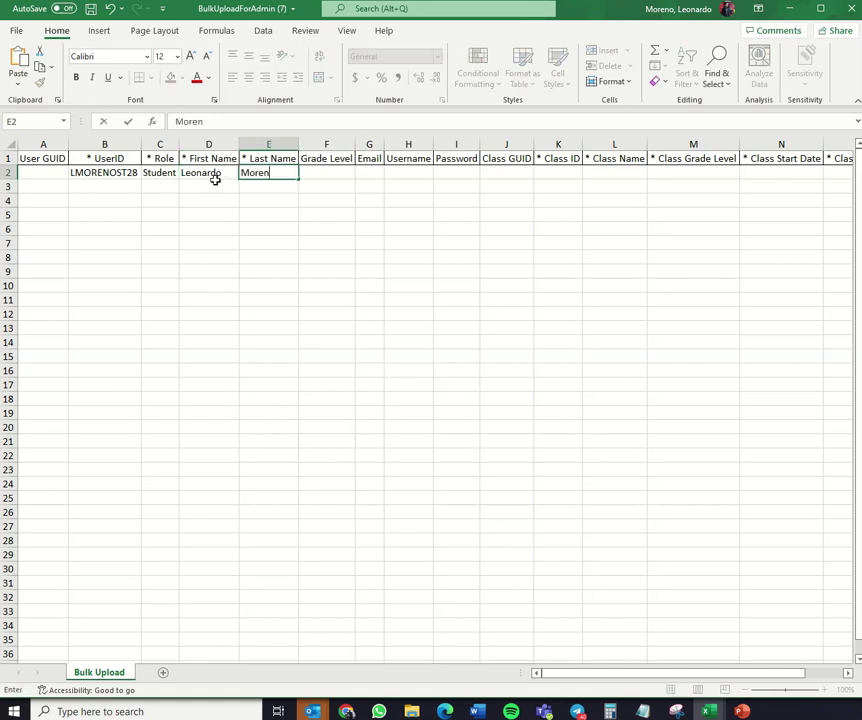
{"action": "key", "text": "Tab"}
{"action": "key", "text": "Tab"}
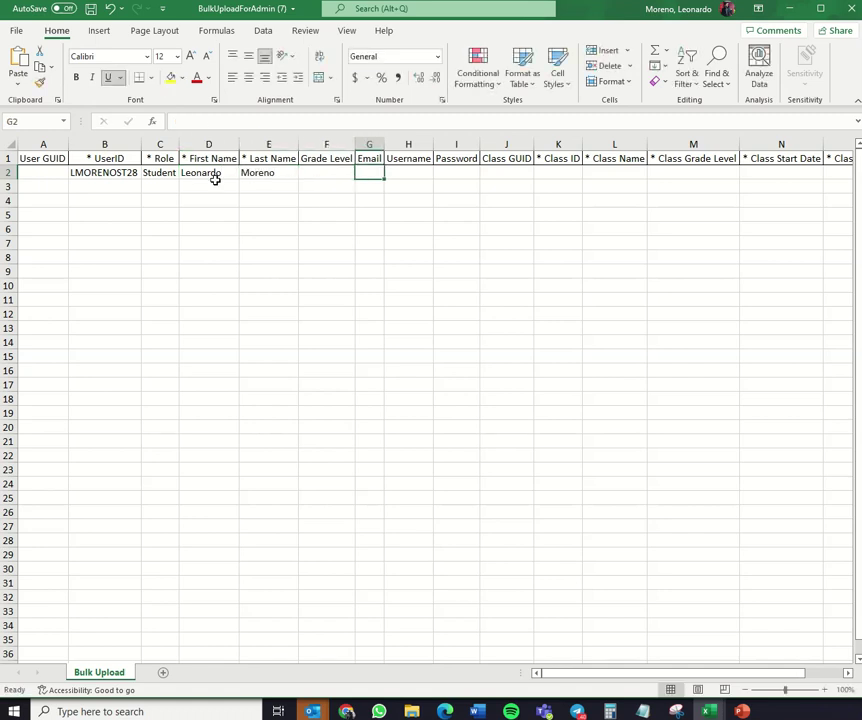
Copy the user ID from B2 while moving along row 2
{"action": "key", "text": "Tab"}
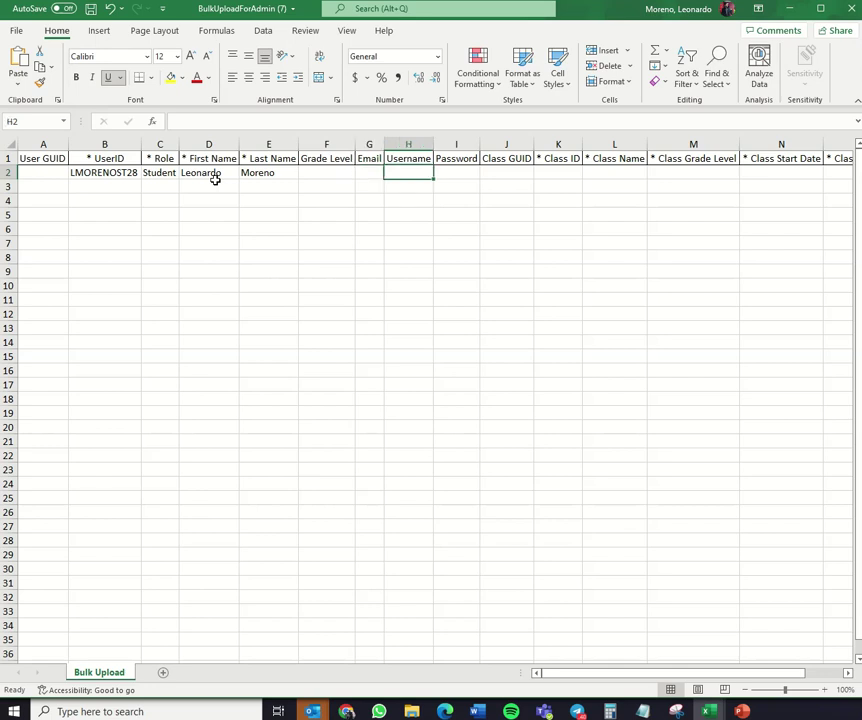
{"action": "key", "text": "shift+Tab"}
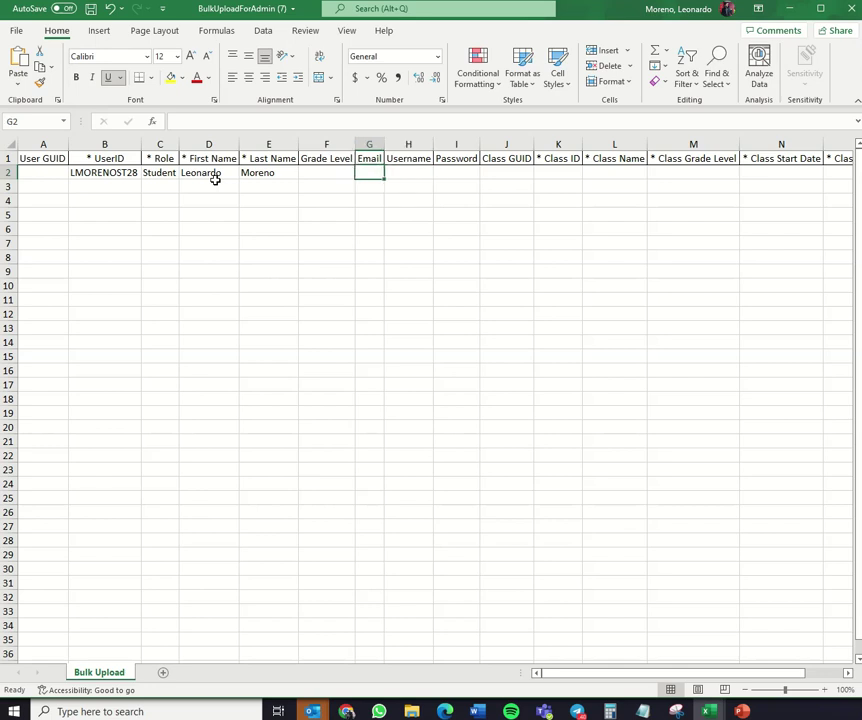
{"action": "key", "text": "Tab"}
{"action": "key", "text": "shift+Tab"}
{"action": "key", "text": "Tab"}
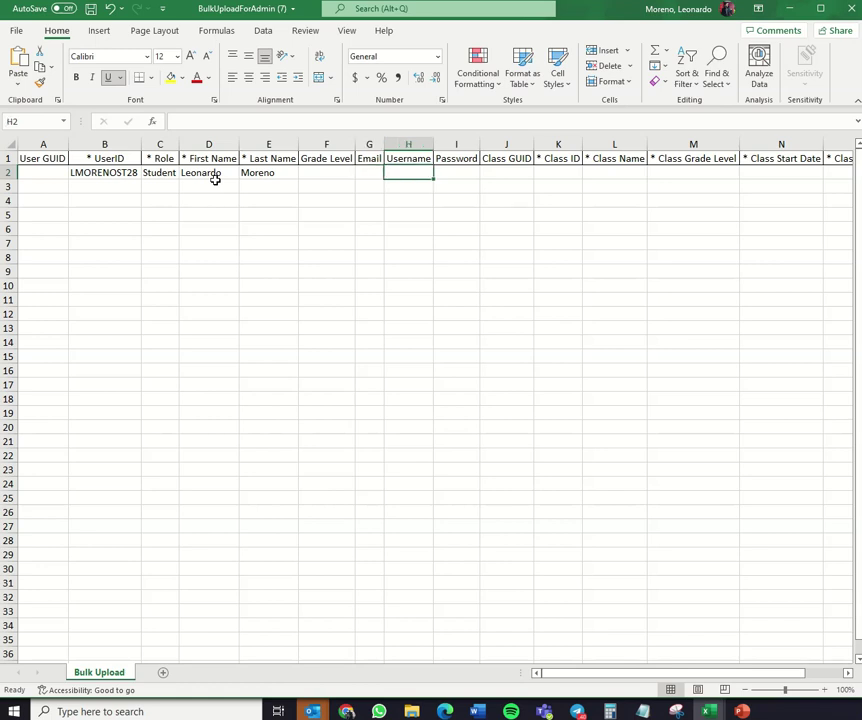
{"action": "key", "text": "shift+Tab"}
{"action": "key", "text": "shift+Tab"}
{"action": "key", "text": "shift+Tab"}
{"action": "key", "text": "shift+Tab"}
{"action": "key", "text": "shift+Tab"}
{"action": "key", "text": "shift+Tab"}
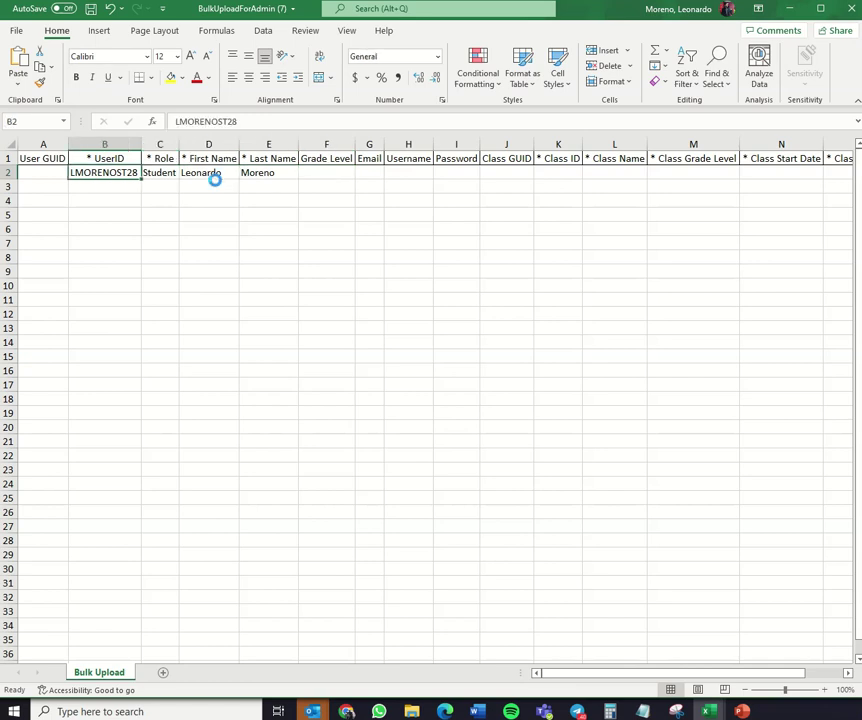
{"action": "key", "text": "ctrl+c"}
{"action": "key", "text": "Tab"}
{"action": "key", "text": "Tab"}
{"action": "key", "text": "Tab"}
{"action": "key", "text": "Tab"}
{"action": "key", "text": "Tab"}
{"action": "key", "text": "ctrl+Right"}
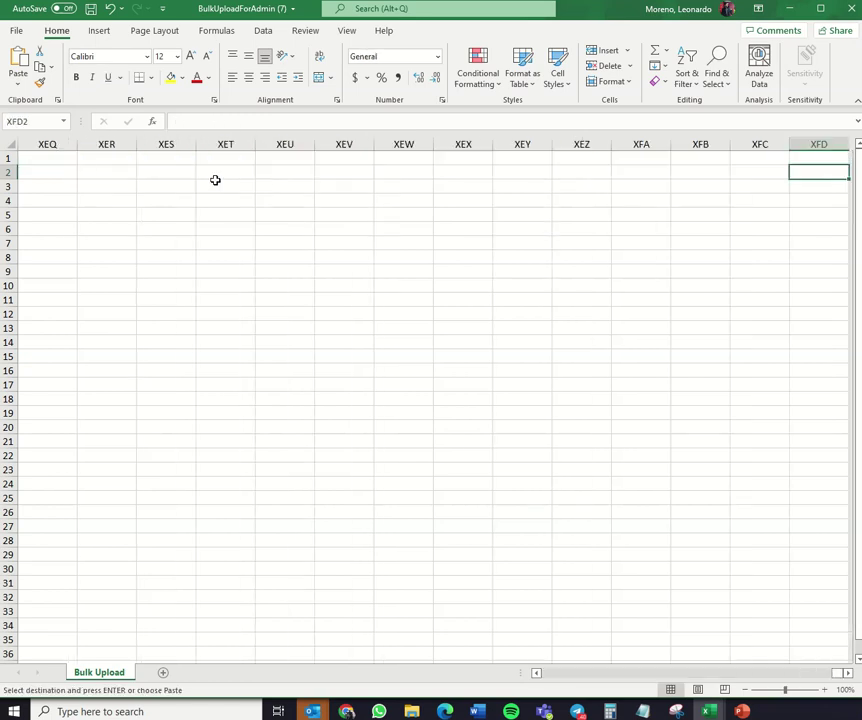
{"action": "key", "text": "ctrl+Left"}
{"action": "key", "text": "Tab"}
{"action": "key", "text": "Tab"}
{"action": "key", "text": "shift+Tab"}
{"action": "key", "text": "shift+Tab"}
{"action": "key", "text": "shift+Tab"}
{"action": "key", "text": "shift+Tab"}
{"action": "key", "text": "shift+Tab"}
{"action": "key", "text": "shift+Tab"}
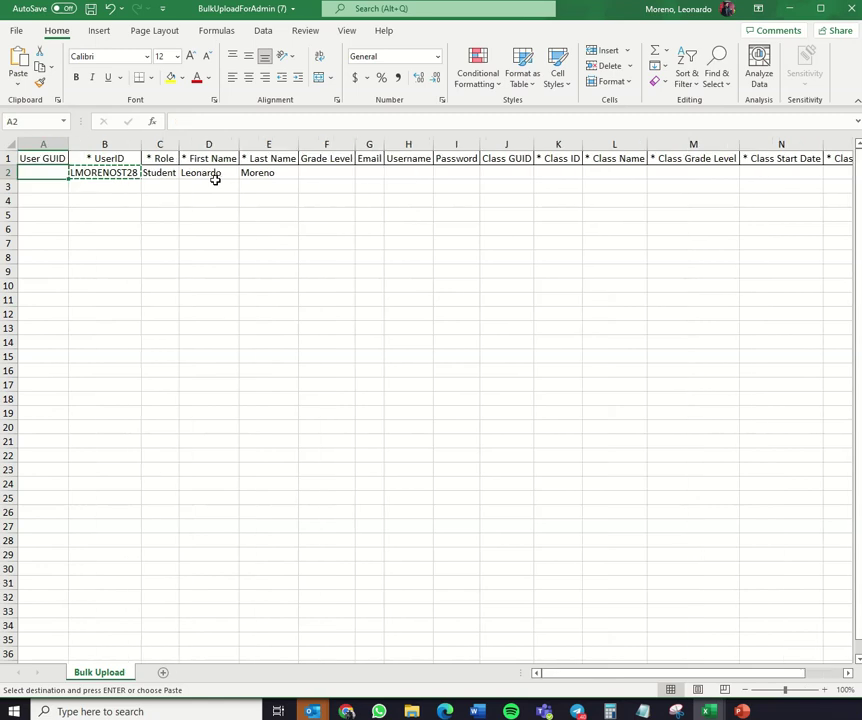
{"action": "key", "text": "Tab"}
{"action": "key", "text": "Tab"}
{"action": "key", "text": "Tab"}
{"action": "key", "text": "Tab"}
{"action": "key", "text": "Tab"}
{"action": "key", "text": "Tab"}
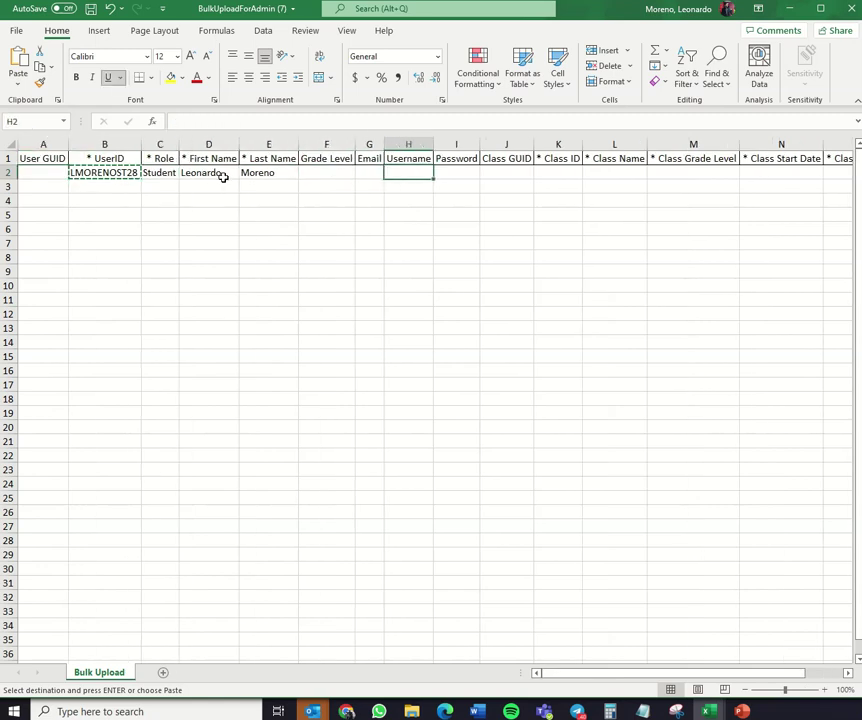
Paste the user ID into Username cell H2 and widen column H to fit
{"action": "double_click", "coordinate": [394, 173]}
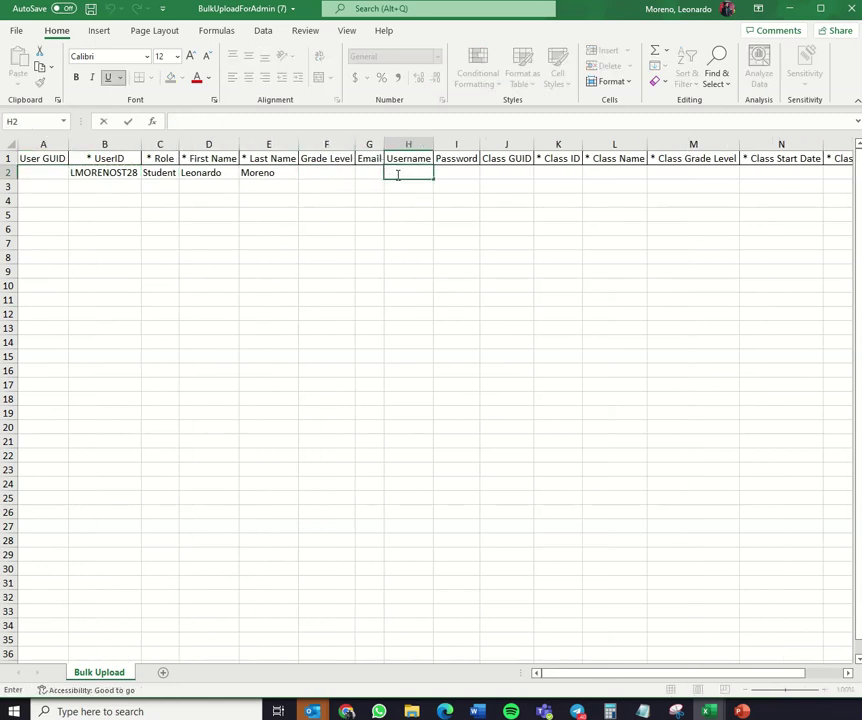
{"action": "left_click", "coordinate": [136, 172]}
{"action": "double_click", "coordinate": [187, 122]}
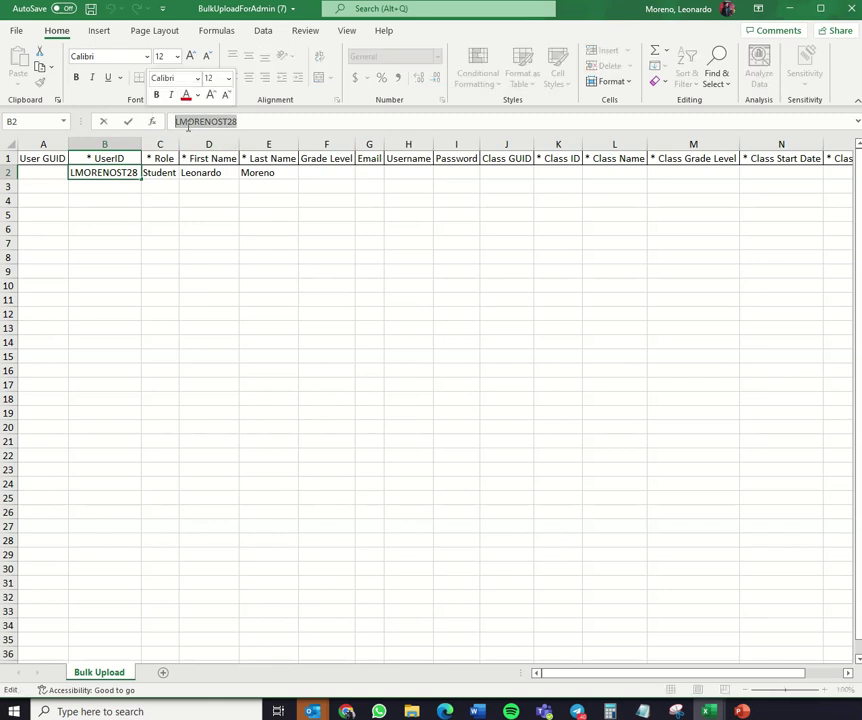
{"action": "left_click", "coordinate": [423, 173]}
{"action": "double_click", "coordinate": [424, 174]}
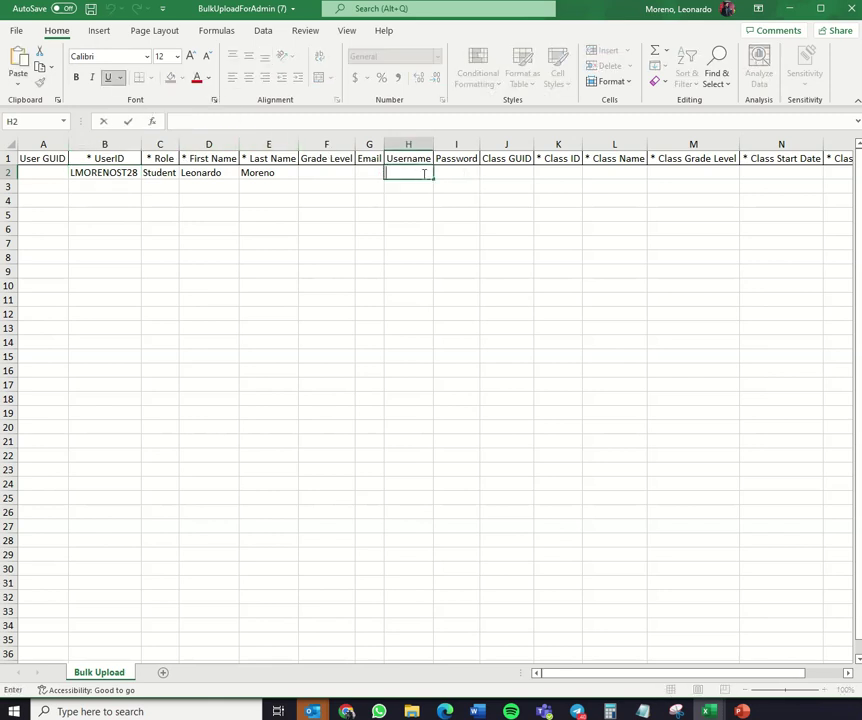
{"action": "key", "text": "ctrl+v"}
{"action": "left_click", "coordinate": [420, 200]}
{"action": "left_click_drag", "start_coordinate": [433, 145], "coordinate": [456, 145]}
Enter the student's password in I2 and autofit column I
{"action": "left_click", "coordinate": [472, 171]}
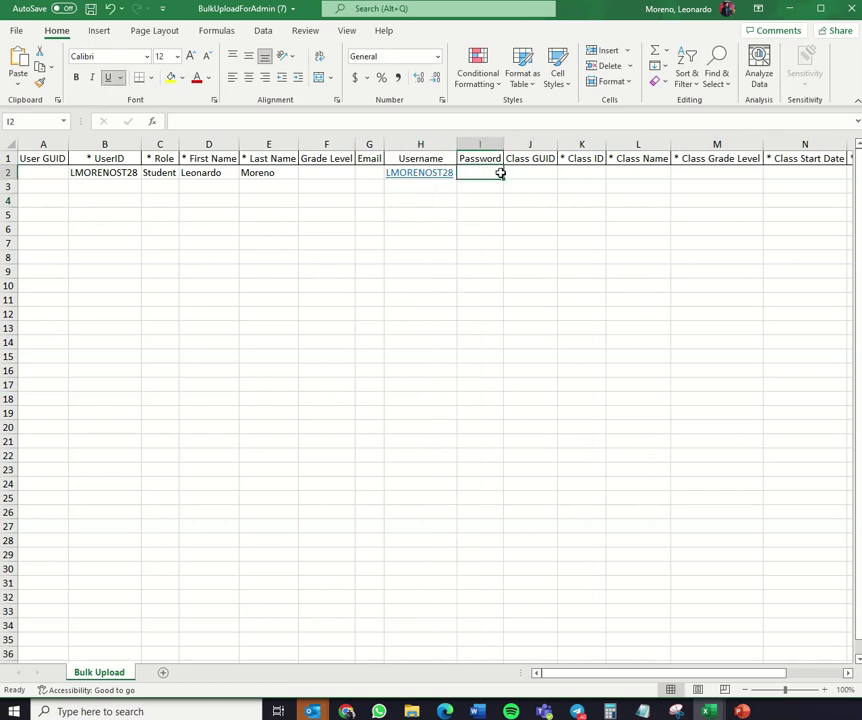
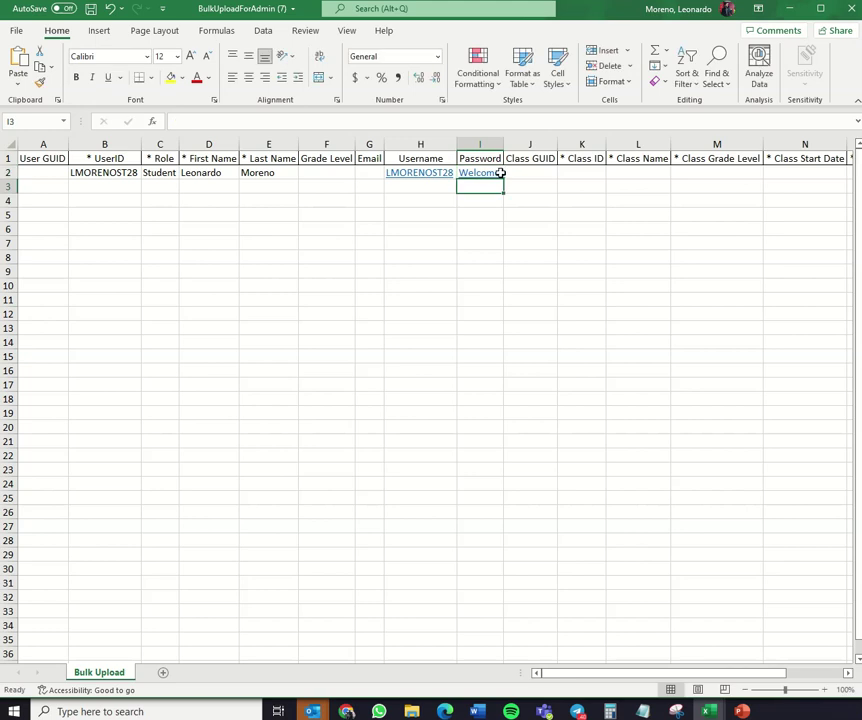
{"action": "left_click", "coordinate": [500, 173]}
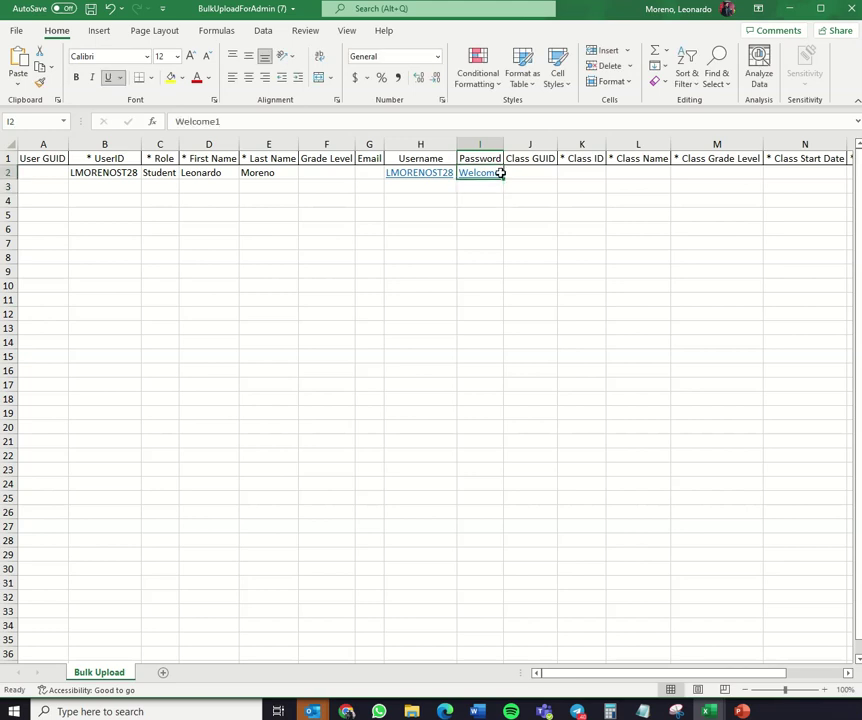
{"action": "double_click", "coordinate": [505, 144]}
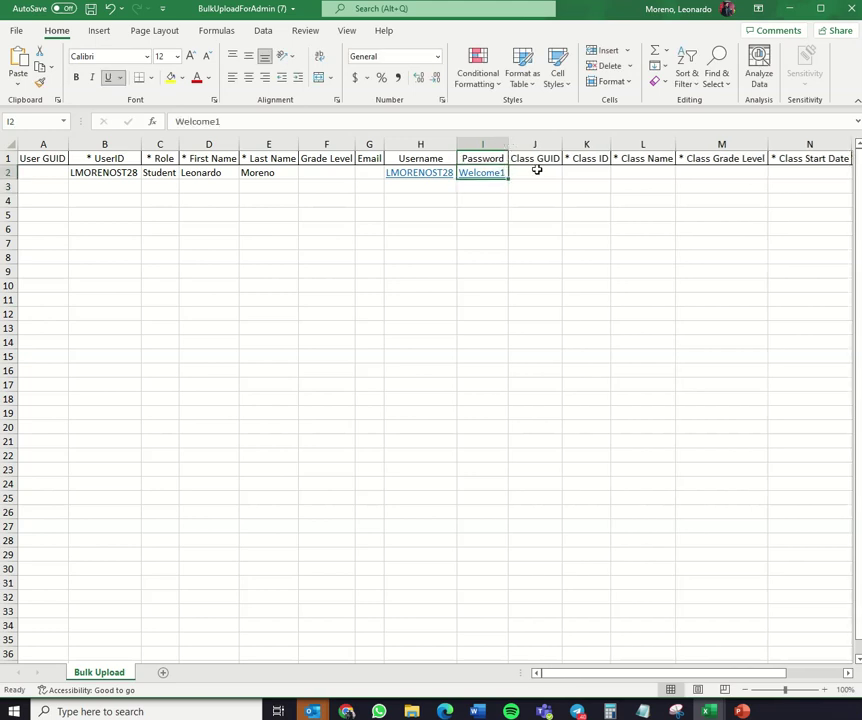
{"action": "left_click", "coordinate": [537, 171]}
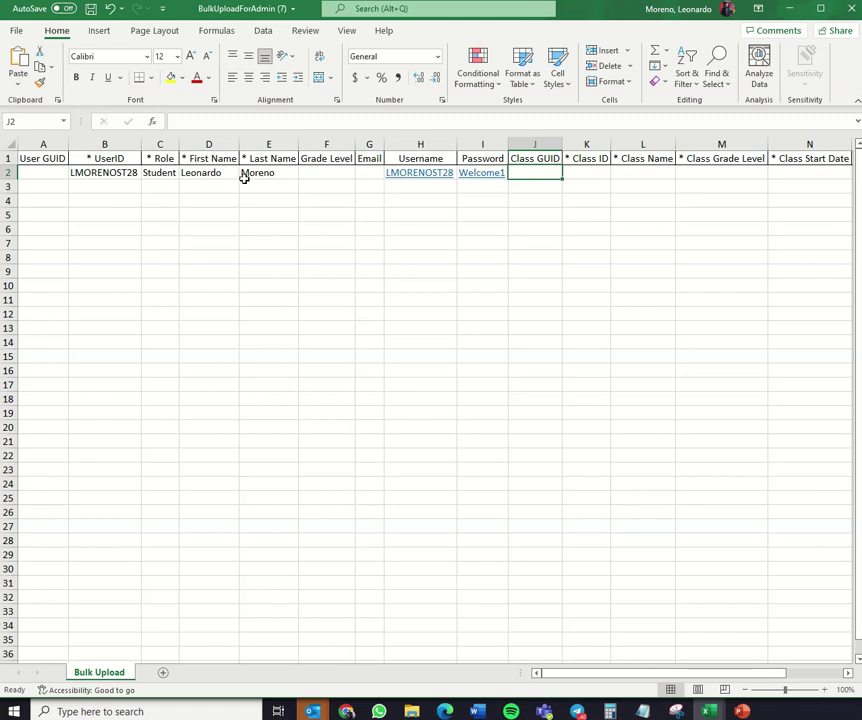
{"action": "left_click", "coordinate": [96, 192]}
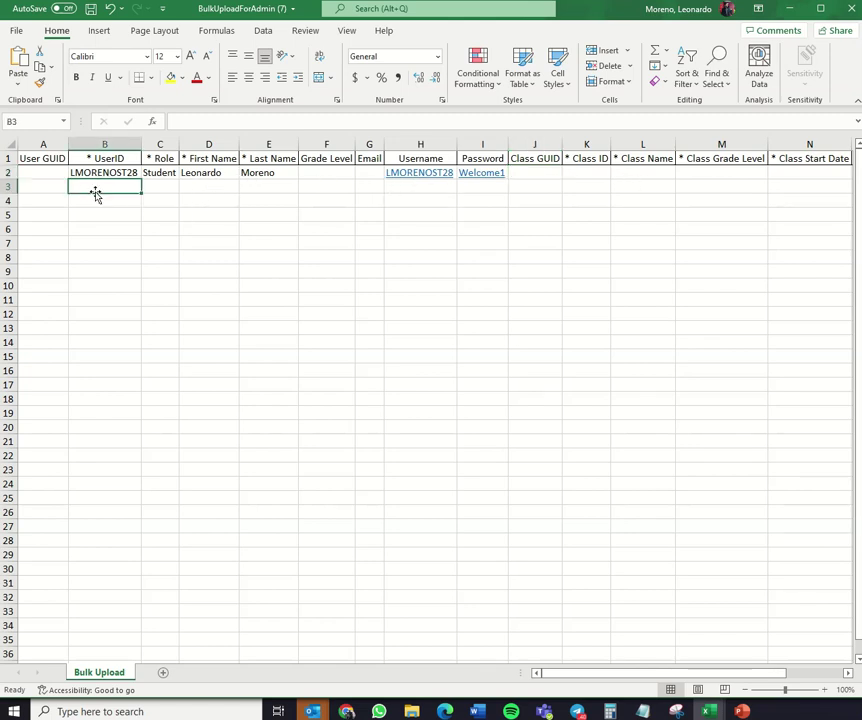
Save the workbook to Documents as 'Demo 1' in Excel Workbook format
{"action": "left_click", "coordinate": [16, 32]}
{"action": "left_click", "coordinate": [42, 219]}
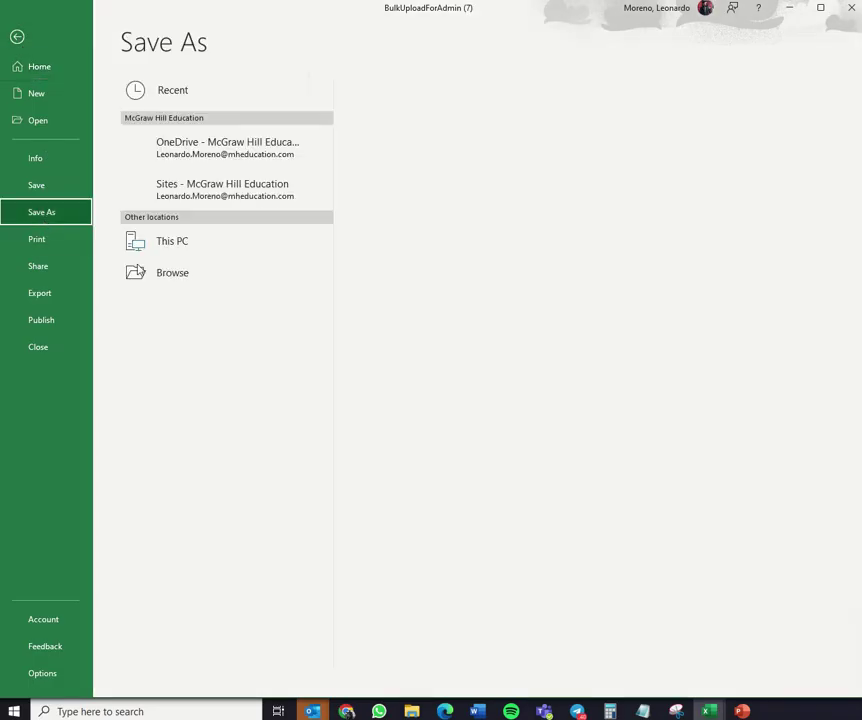
{"action": "left_click", "coordinate": [165, 302]}
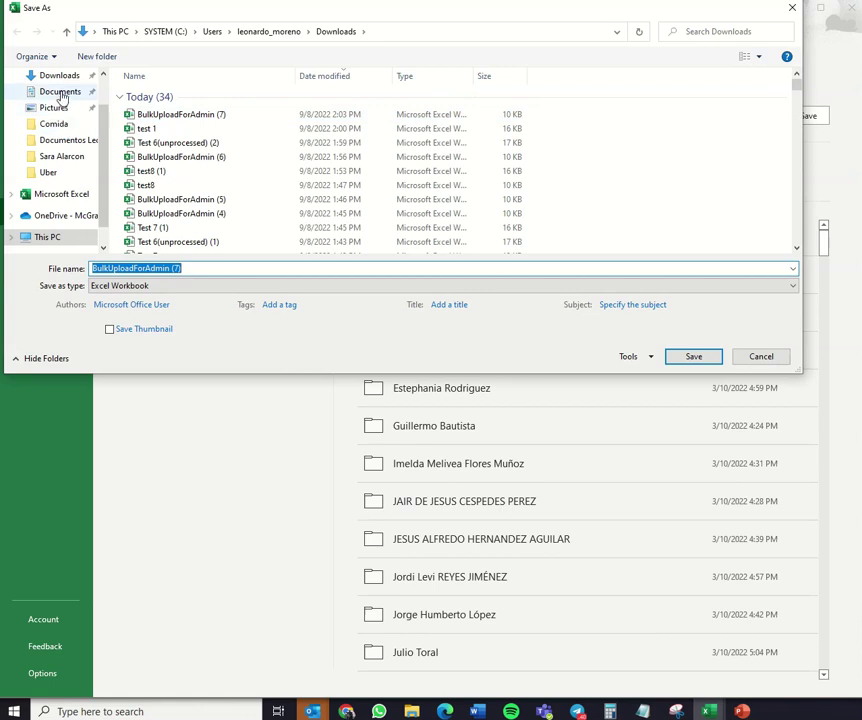
{"action": "left_click", "coordinate": [60, 92]}
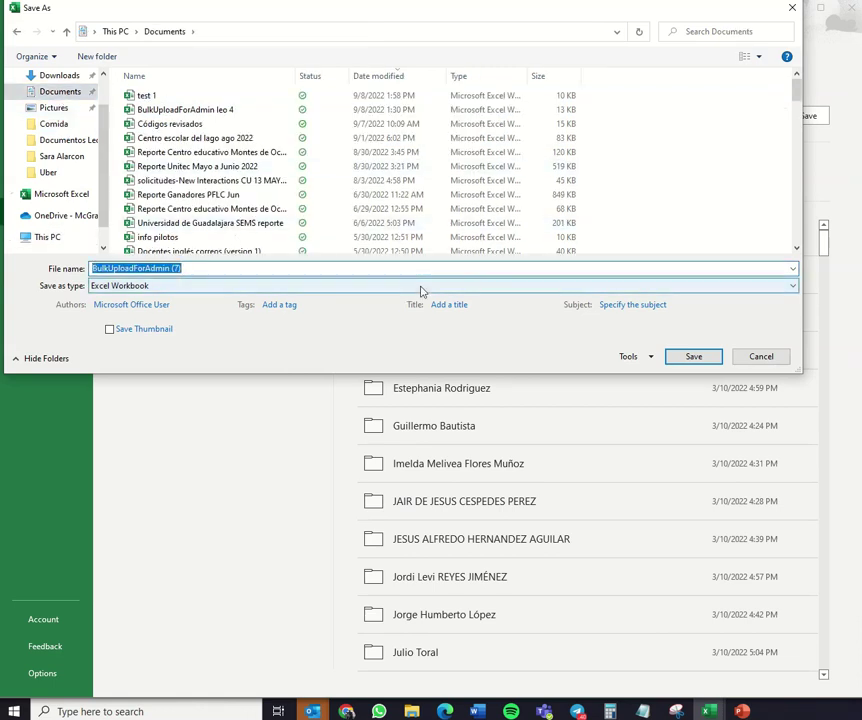
{"action": "type", "text": "Demo 1"}
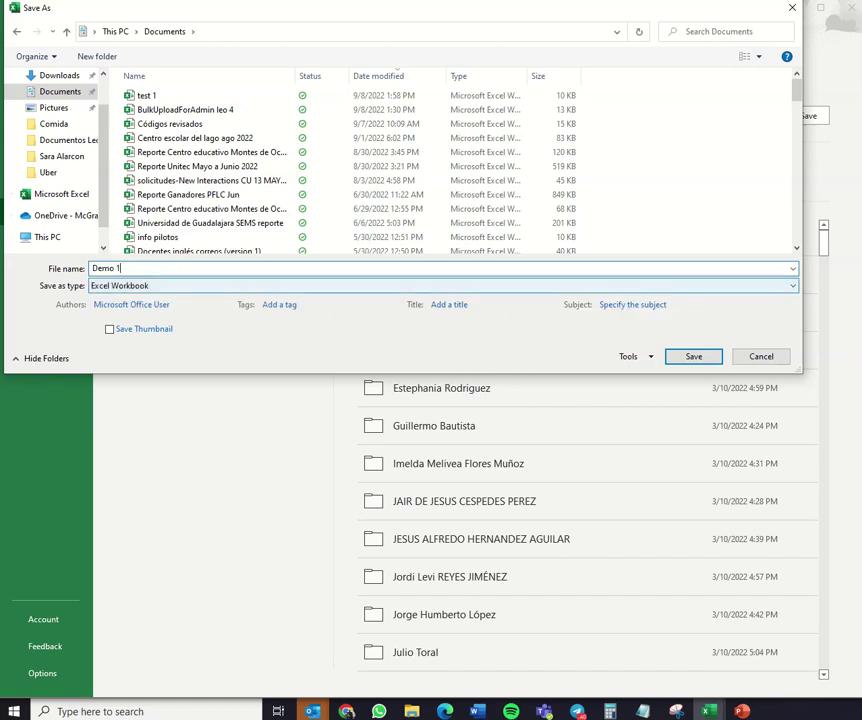
{"action": "key", "text": "Return"}
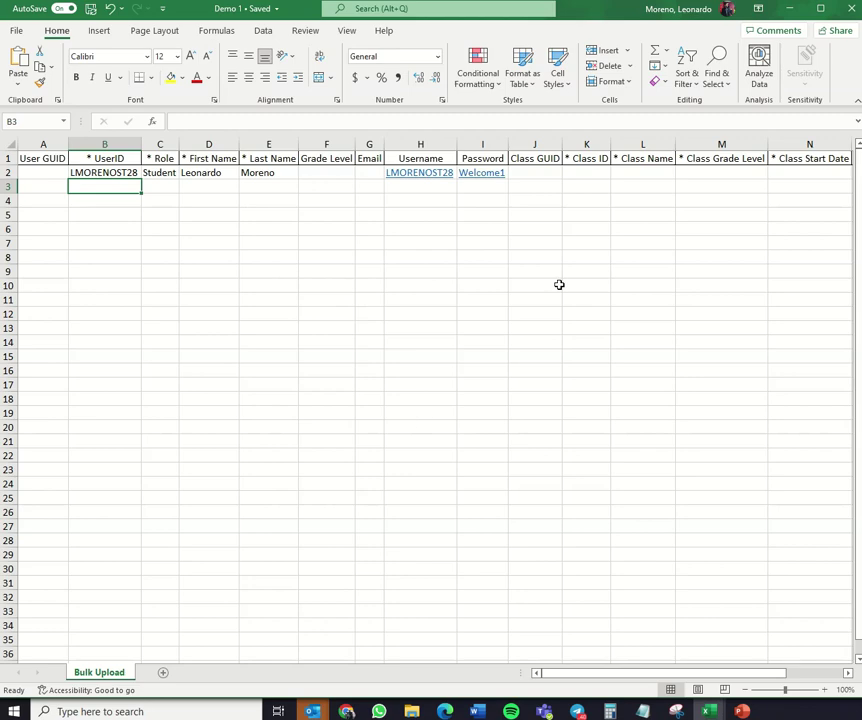
Close Excel, then choose Demo 1.xlsx and upload it in connectED
{"action": "left_click", "coordinate": [846, 12]}
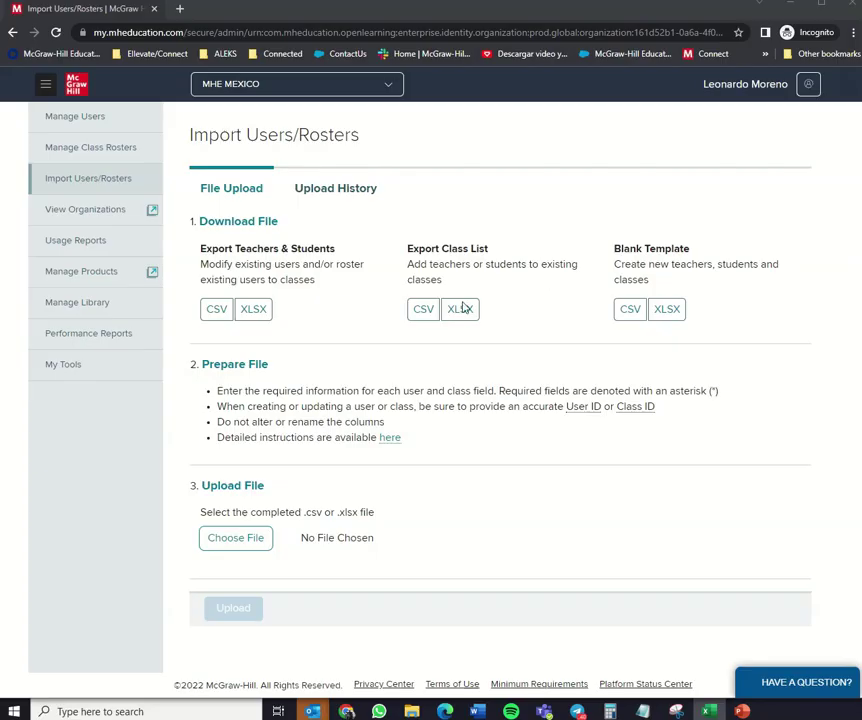
{"action": "left_click", "coordinate": [216, 537]}
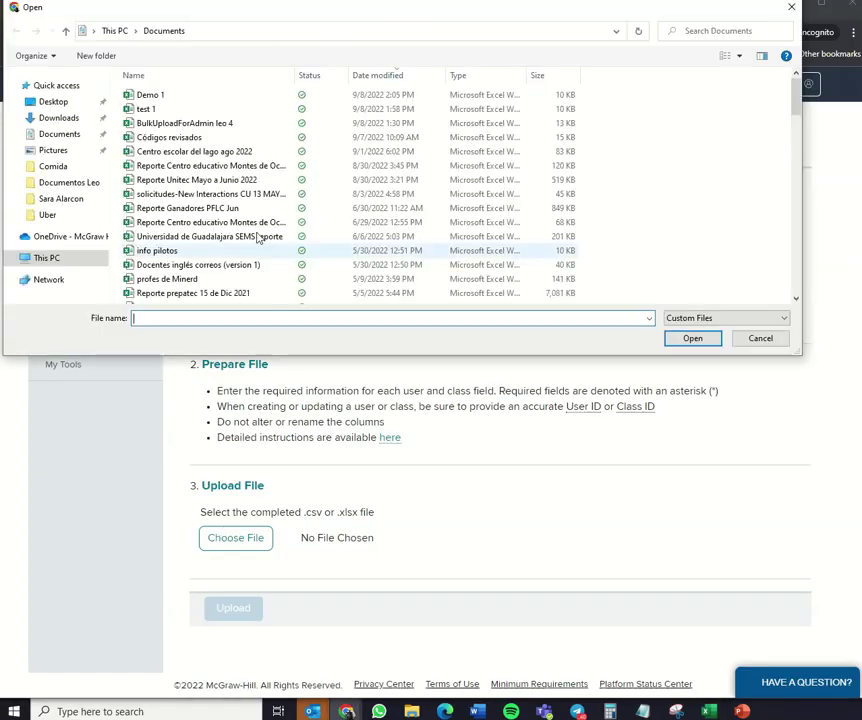
{"action": "double_click", "coordinate": [150, 95]}
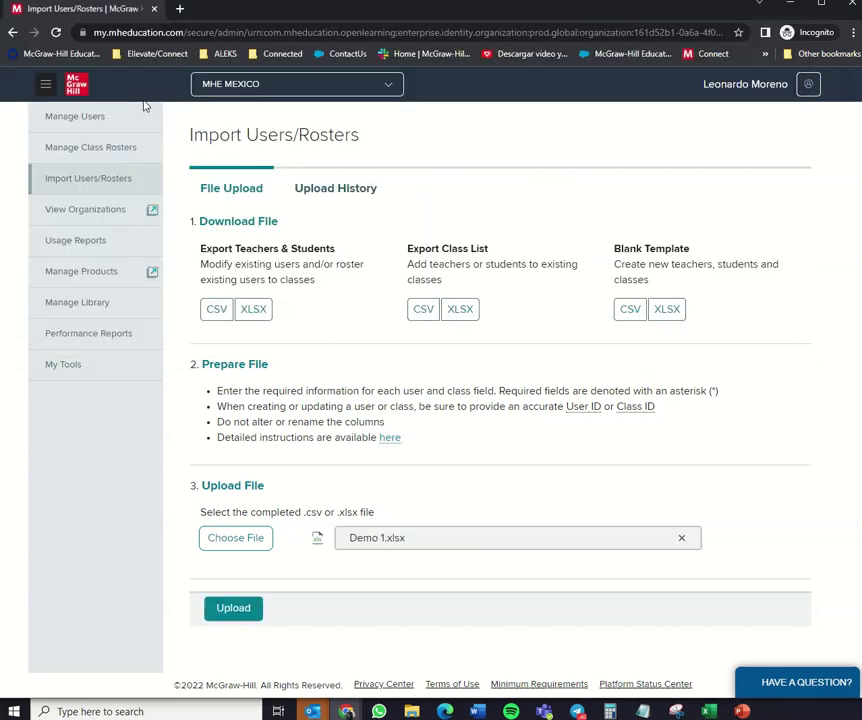
{"action": "left_click", "coordinate": [238, 612]}
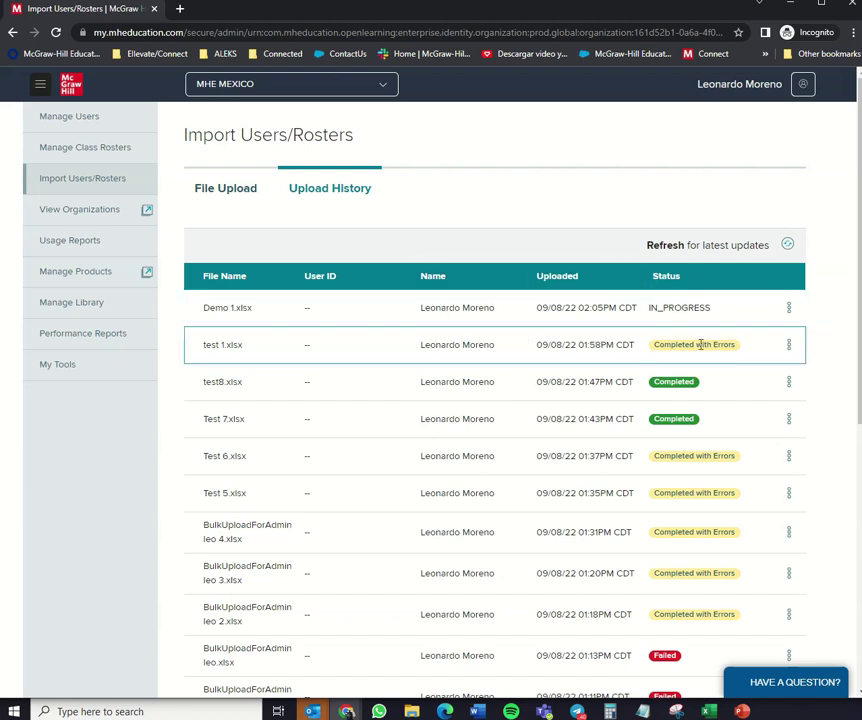
Download the Error File for the test 1.xlsx upload and open it
{"action": "left_click", "coordinate": [790, 345]}
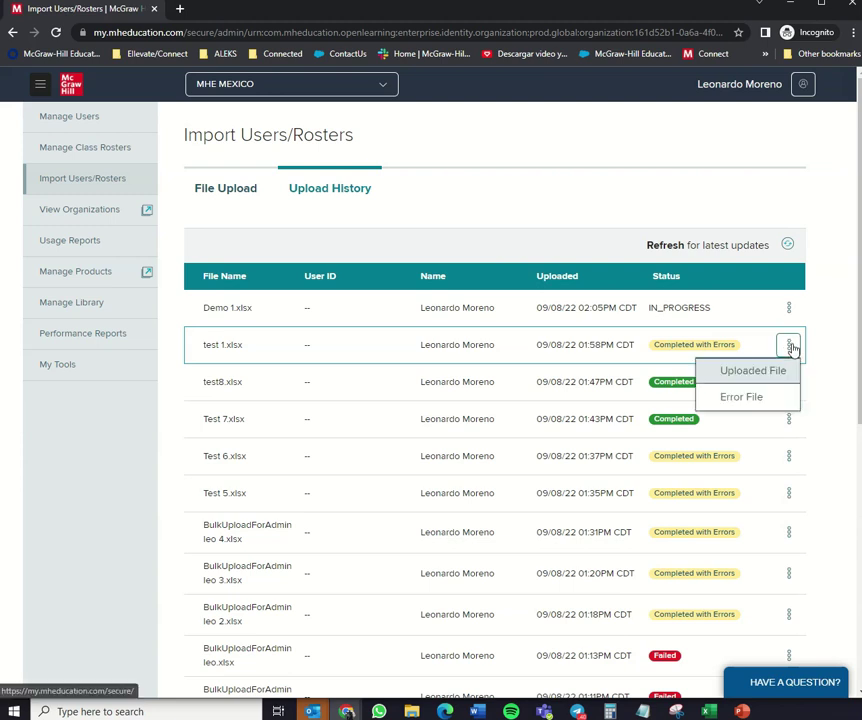
{"action": "left_click", "coordinate": [762, 398]}
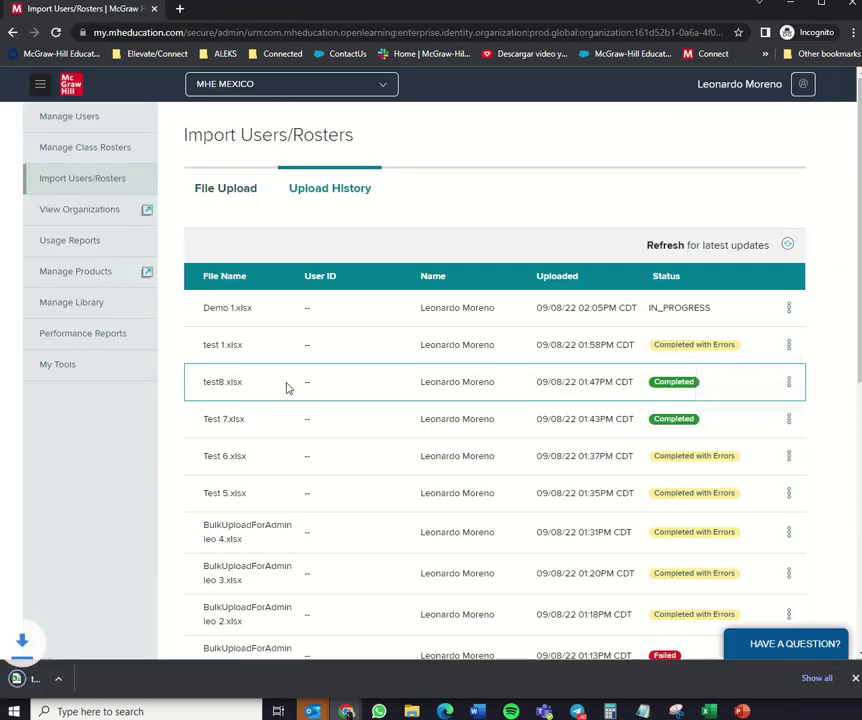
{"action": "left_click", "coordinate": [87, 678]}
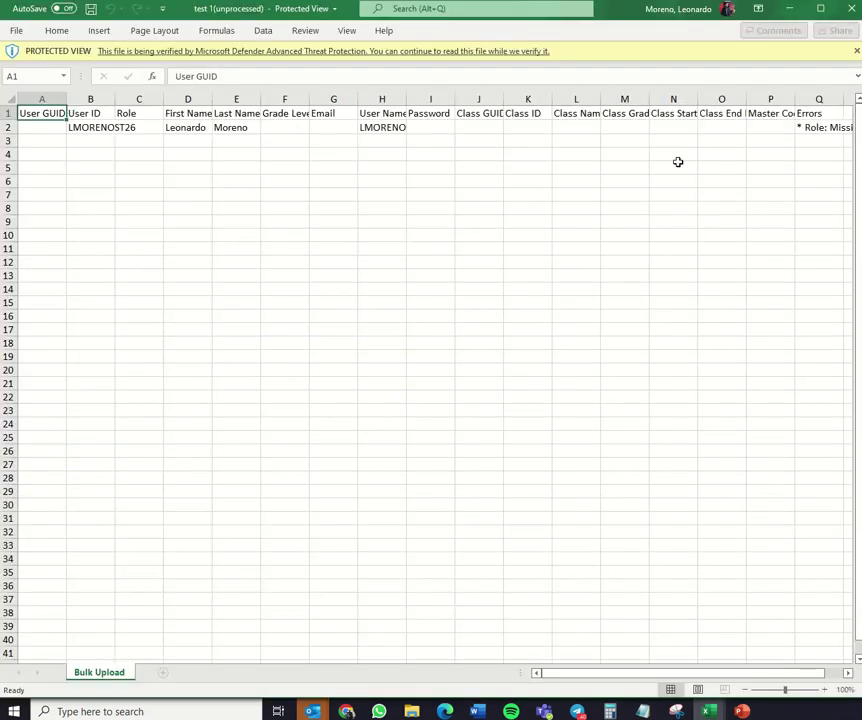
Read the error note in cell Q2 stating Role is a missing required field
{"action": "left_click", "coordinate": [741, 126]}
{"action": "key", "text": "Right"}
{"action": "key", "text": "Right"}
{"action": "key", "text": "Right"}
{"action": "key", "text": "Right"}
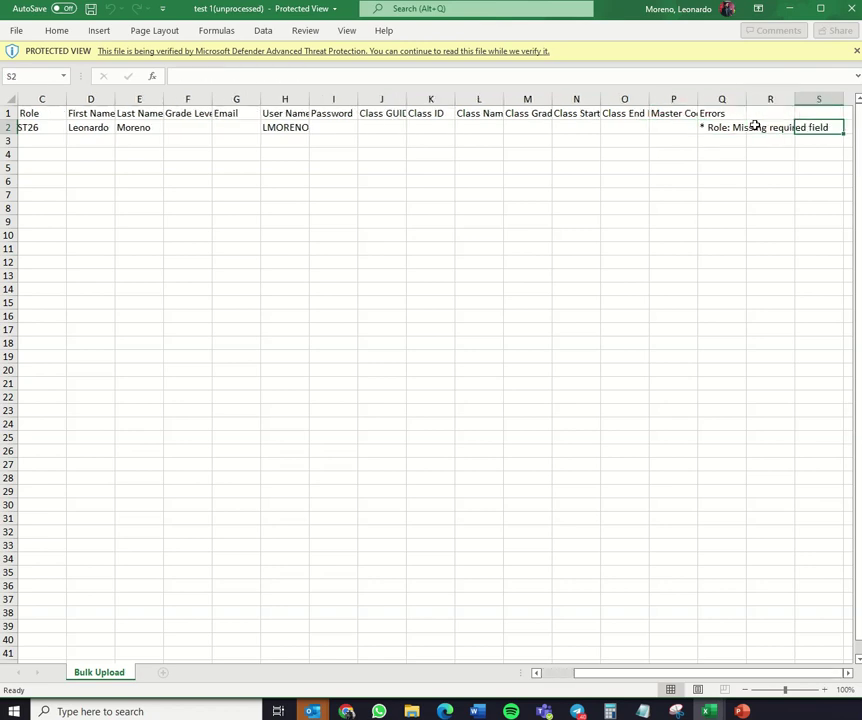
{"action": "key", "text": "Right"}
{"action": "key", "text": "Right"}
{"action": "key", "text": "Right"}
{"action": "left_click", "coordinate": [537, 127]}
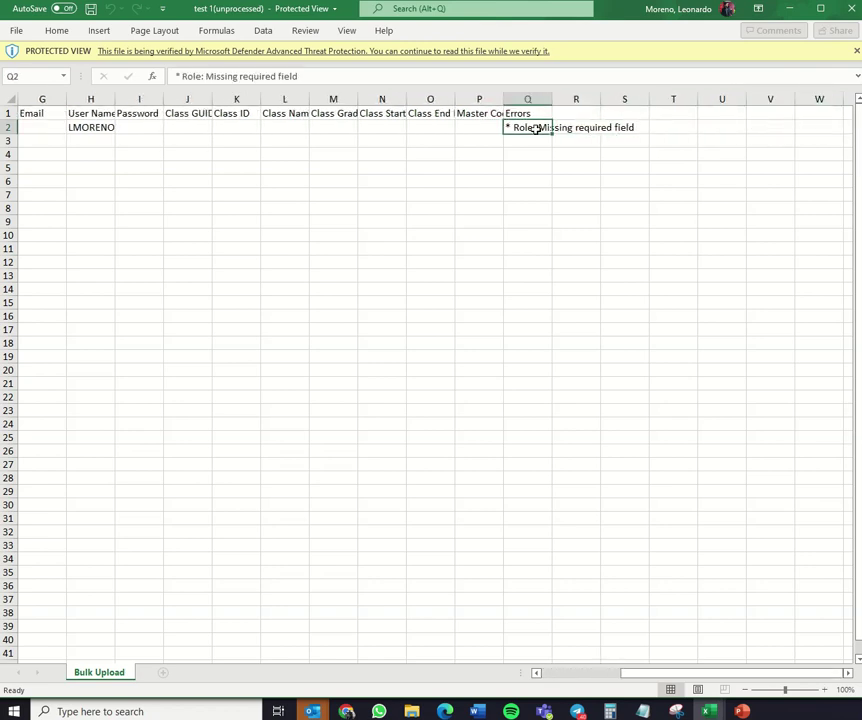
Check the student's Role and user ID fields in row 2, recheck the Q2 error, and close the file
{"action": "key", "text": "Left"}
{"action": "key", "text": "Home"}
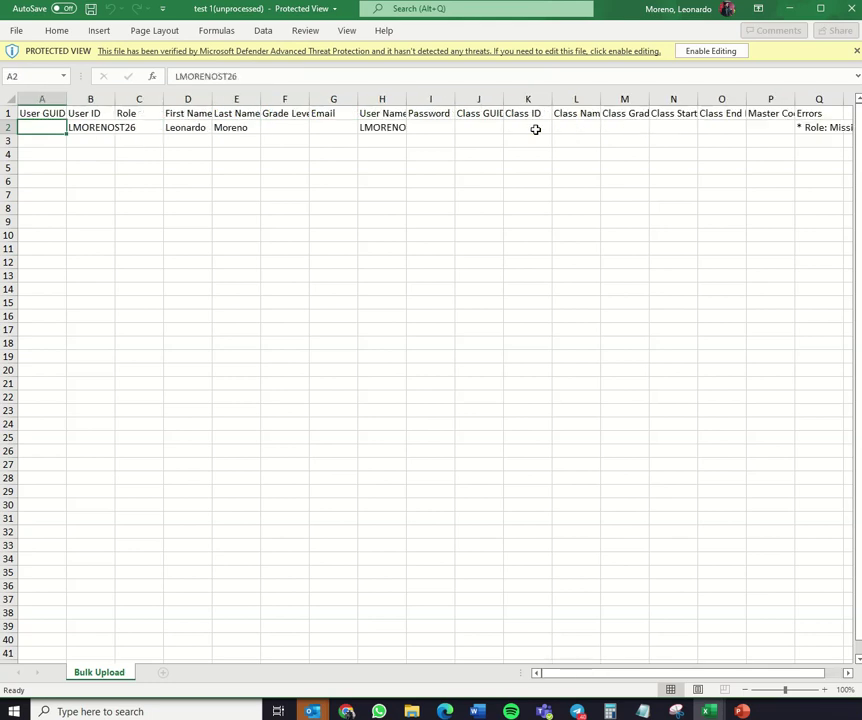
{"action": "key", "text": "Right"}
{"action": "key", "text": "Right"}
{"action": "key", "text": "Left"}
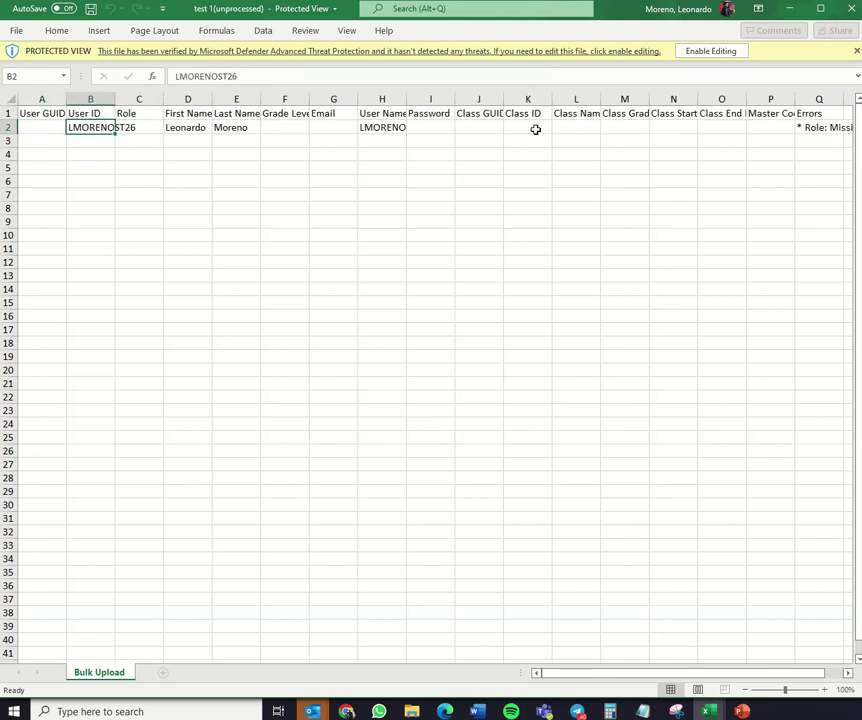
{"action": "key", "text": "Right"}
{"action": "key", "text": "Right"}
{"action": "key", "text": "Right"}
{"action": "key", "text": "Right"}
{"action": "key", "text": "Right"}
{"action": "key", "text": "Left"}
{"action": "key", "text": "Left"}
{"action": "key", "text": "Left"}
{"action": "key", "text": "Left"}
{"action": "key", "text": "Left"}
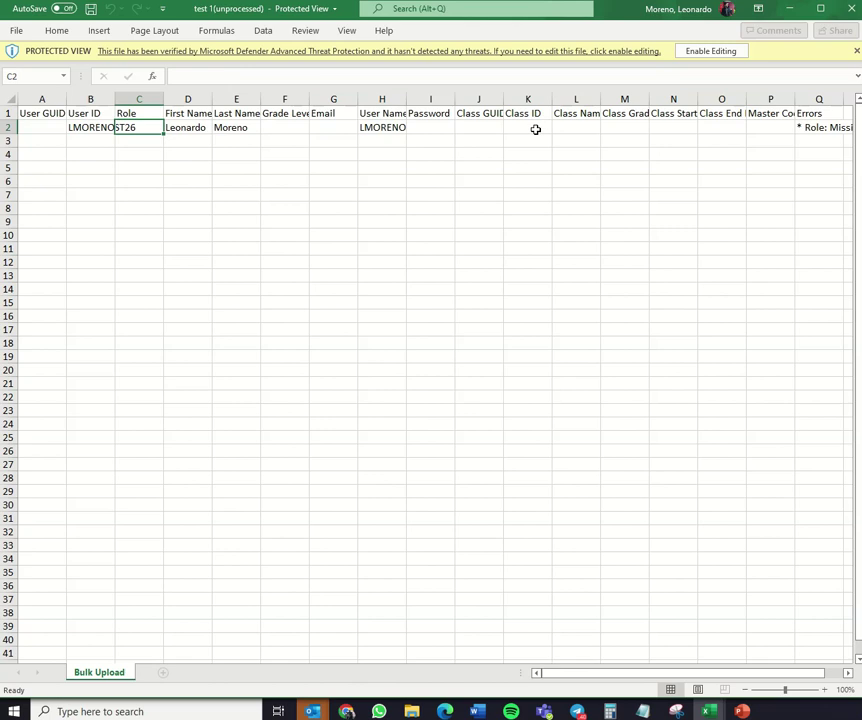
{"action": "key", "text": "Right"}
{"action": "key", "text": "Right"}
{"action": "key", "text": "Right"}
{"action": "key", "text": "Right"}
{"action": "key", "text": "Right"}
{"action": "key", "text": "Right"}
{"action": "key", "text": "Right"}
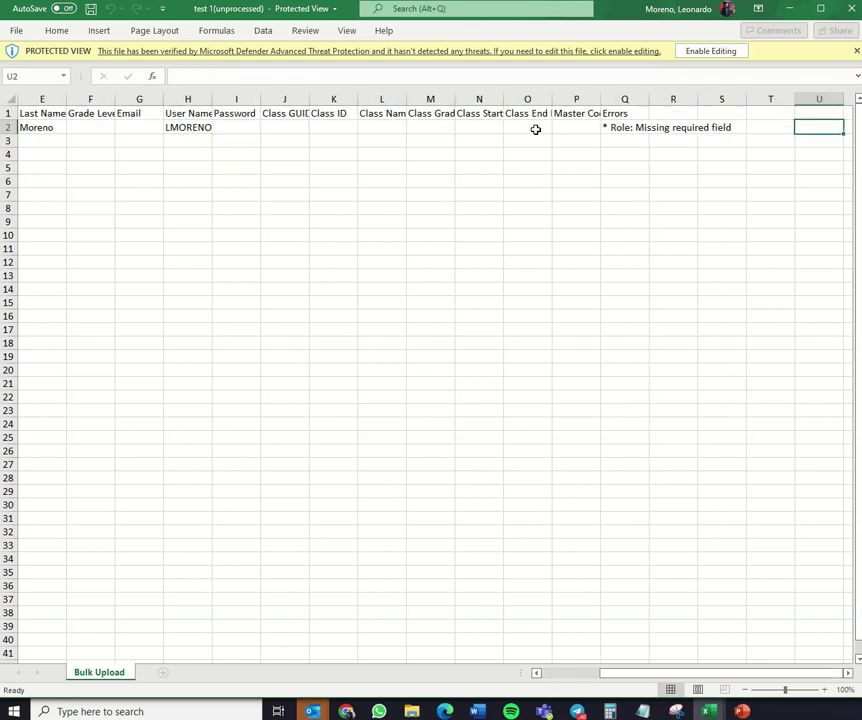
{"action": "left_click", "coordinate": [624, 132]}
{"action": "left_click", "coordinate": [846, 8]}
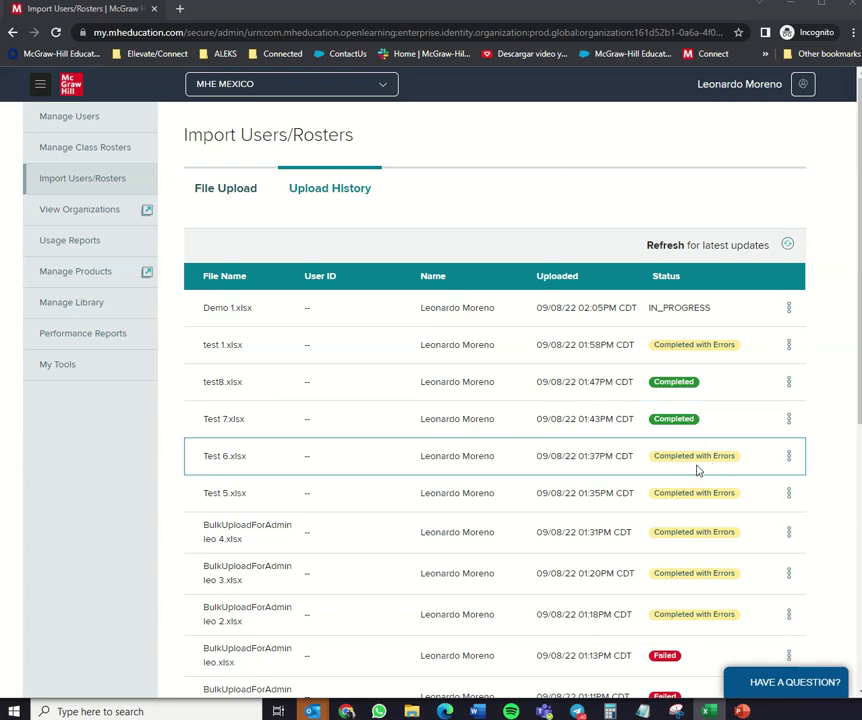
Confirm Demo 1.xlsx shows Completed in Upload History, then bring the test8 workbook forward
{"action": "scroll", "coordinate": [683, 474], "scroll_direction": "down", "scroll_amount": 5}
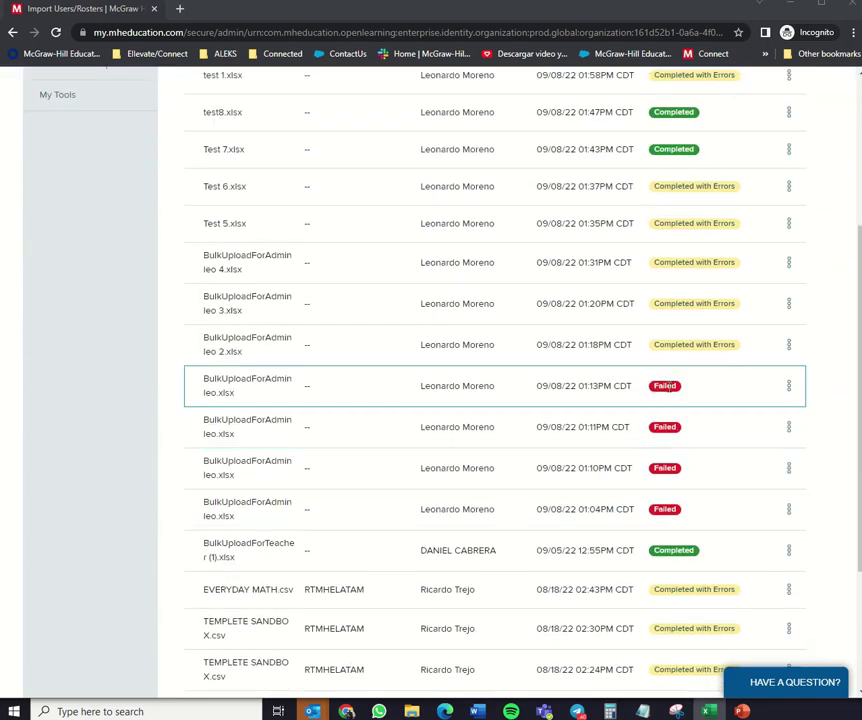
{"action": "scroll", "coordinate": [637, 362], "scroll_direction": "up", "scroll_amount": 5}
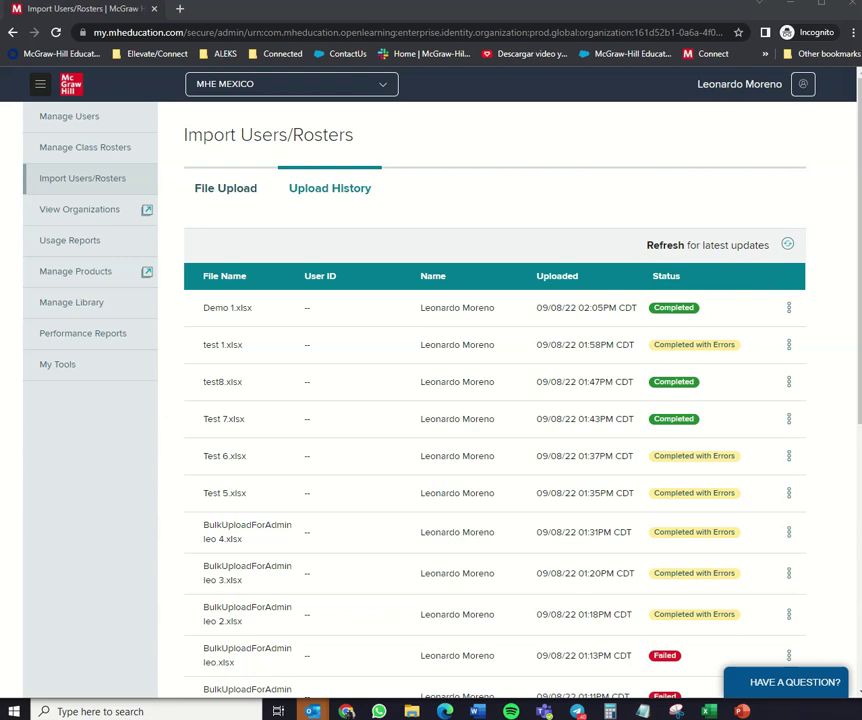
{"action": "left_click", "coordinate": [708, 711]}
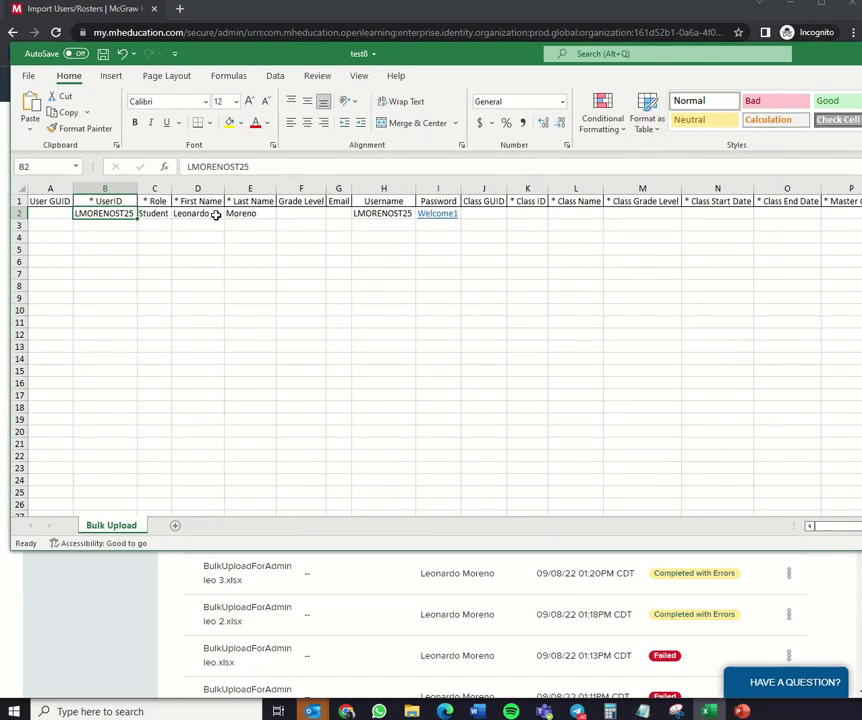
Review test8's username in H2 and empty Class GUID in J2, then return to the browser
{"action": "left_click", "coordinate": [381, 214]}
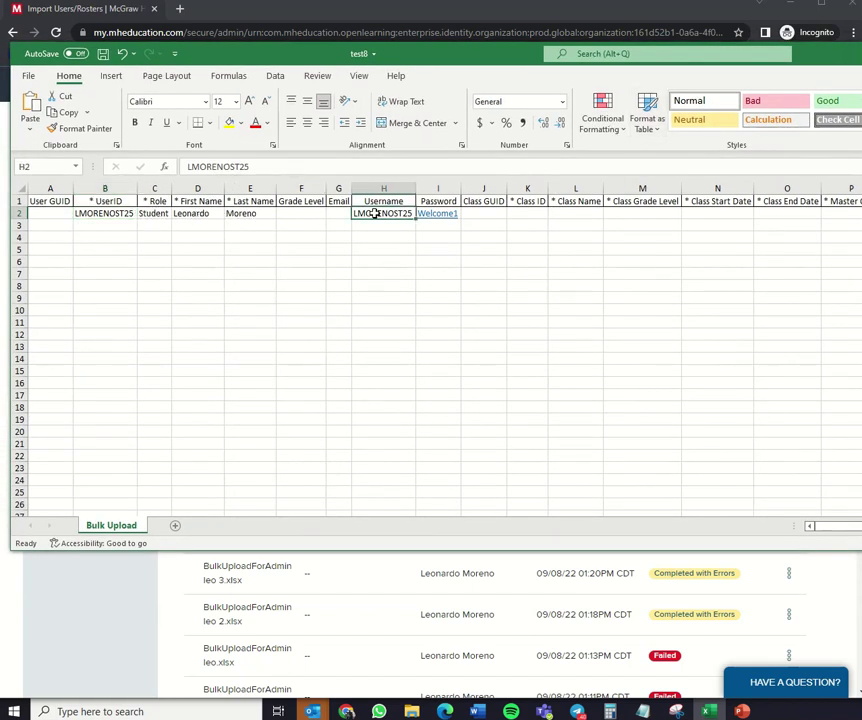
{"action": "left_click", "coordinate": [490, 218]}
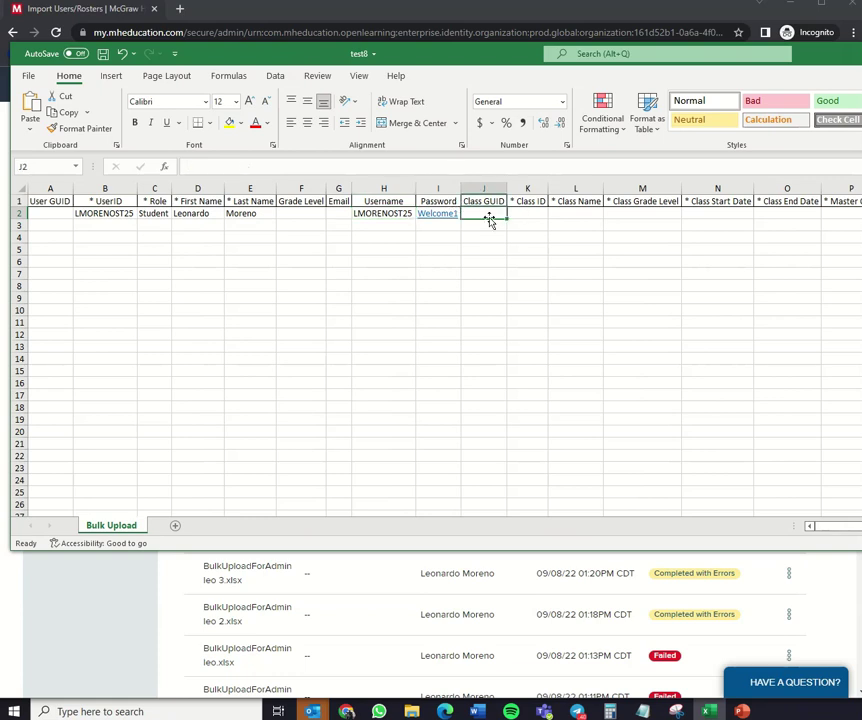
{"action": "key", "text": "alt+Tab"}
{"action": "key", "text": "super+Tab"}
{"action": "key", "text": "Escape"}
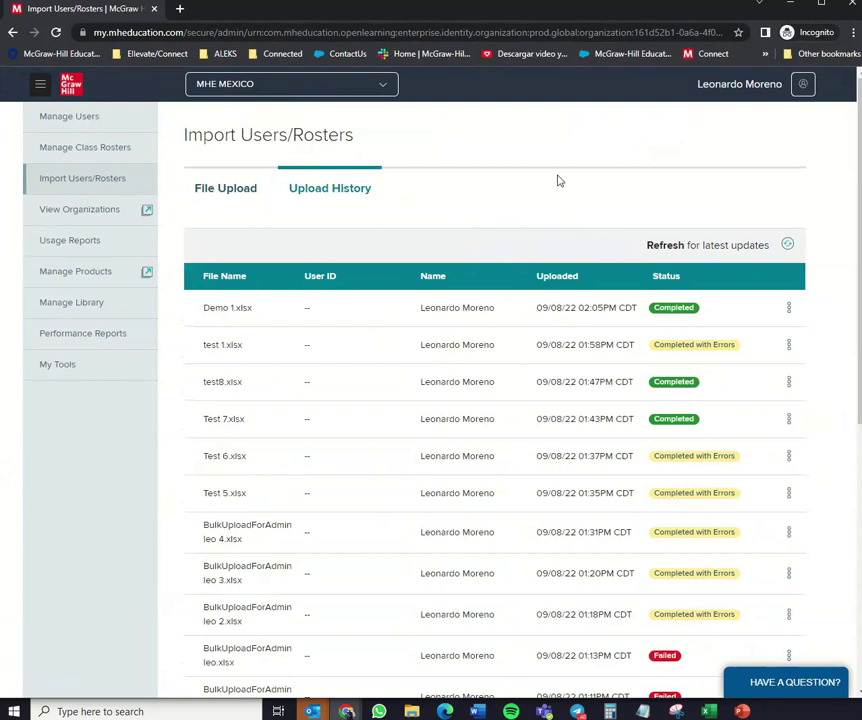
{"action": "scroll", "coordinate": [765, 375], "scroll_direction": "down", "scroll_amount": 2}
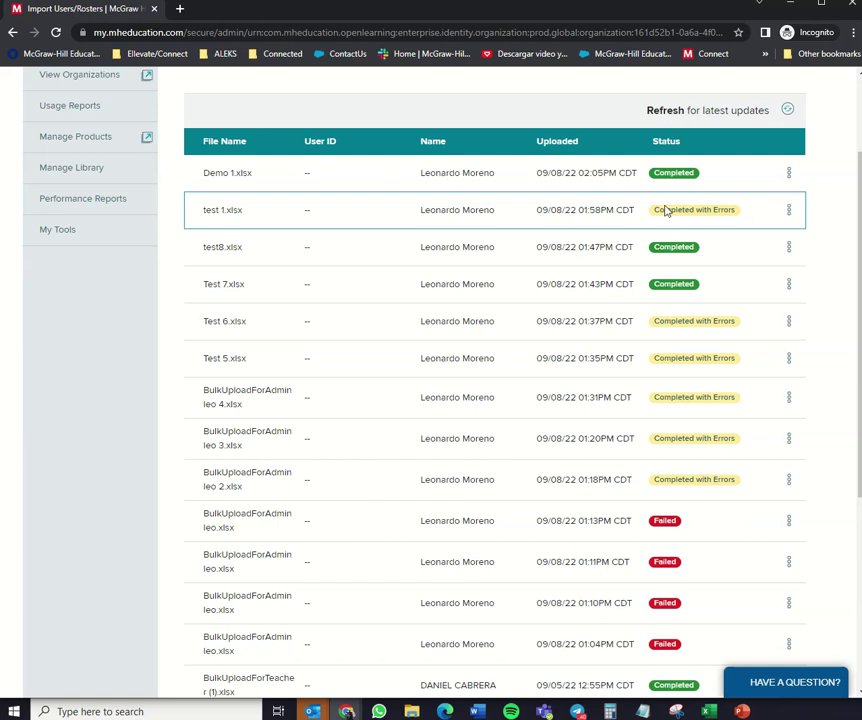
{"action": "scroll", "coordinate": [444, 240], "scroll_direction": "up", "scroll_amount": 2}
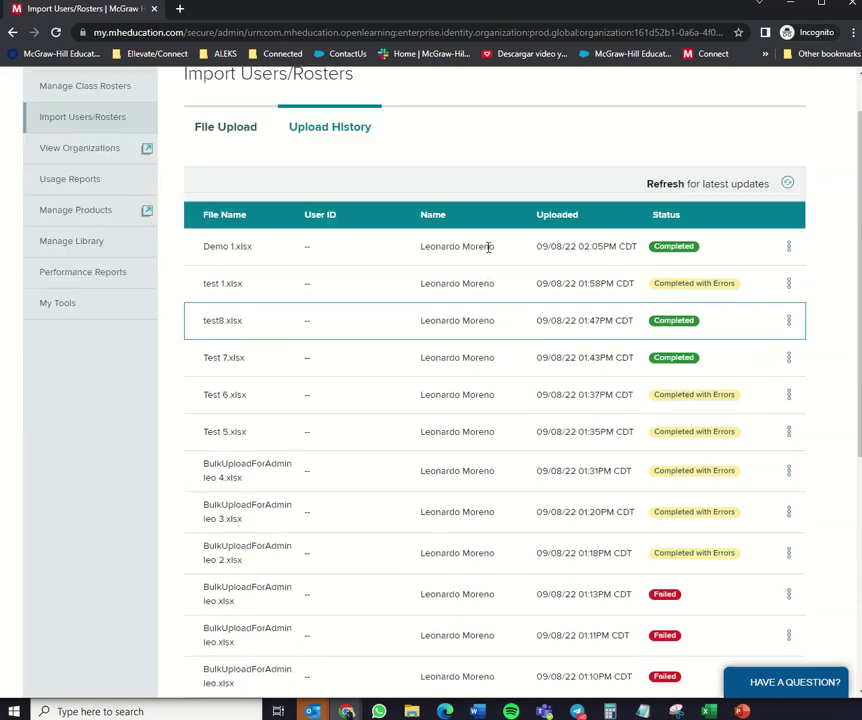